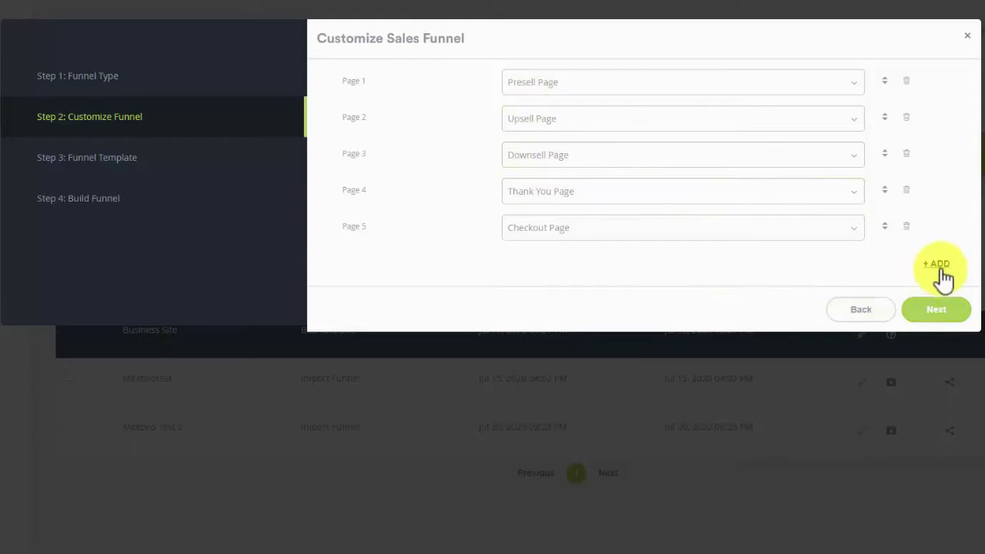
Accept the five-page funnel structure and choose the Math Skill Coaching template for all its pages
click(938, 310)
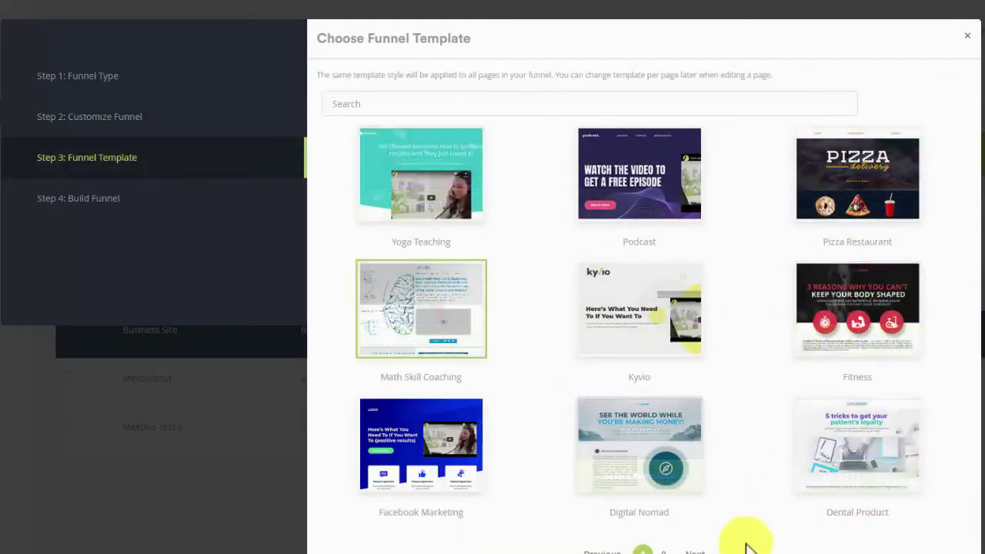
click(663, 550)
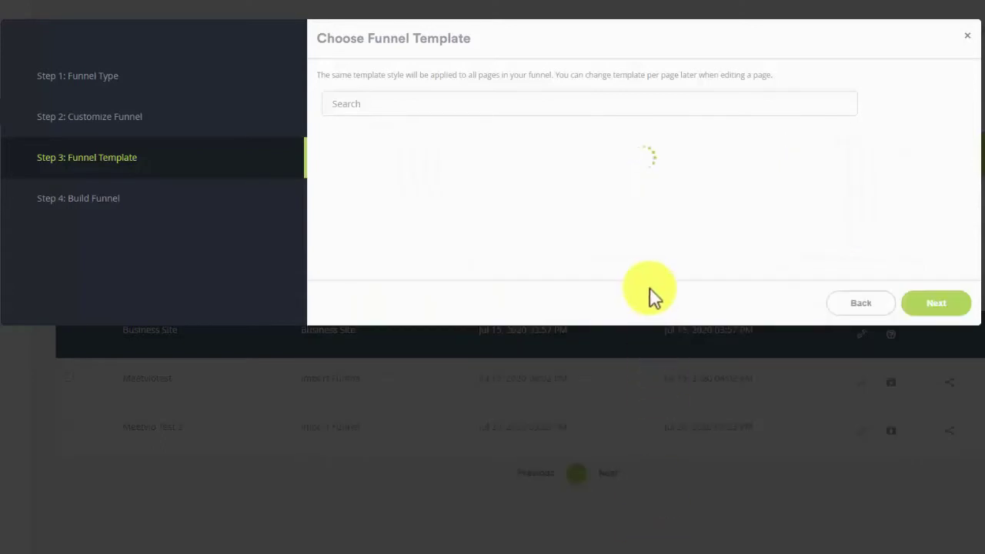
click(644, 420)
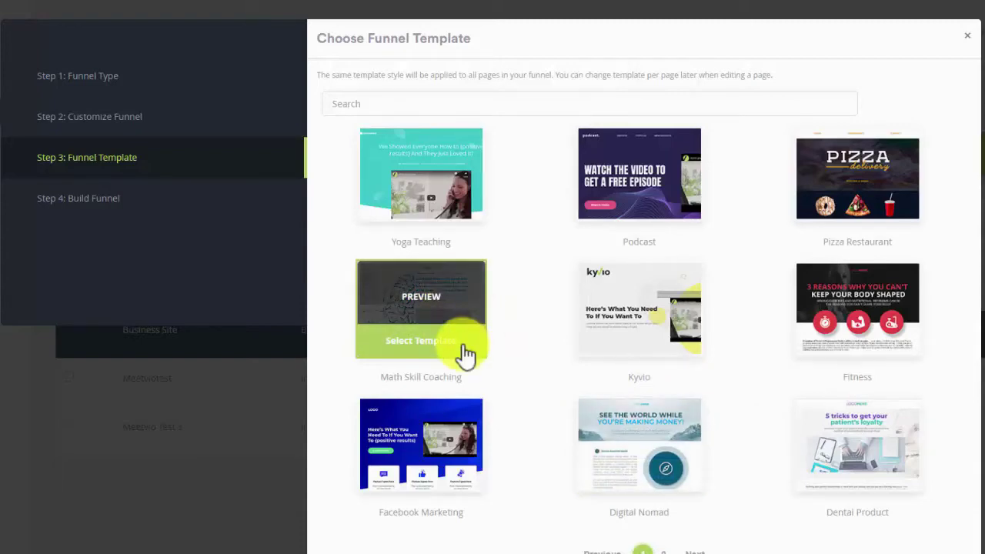
click(462, 351)
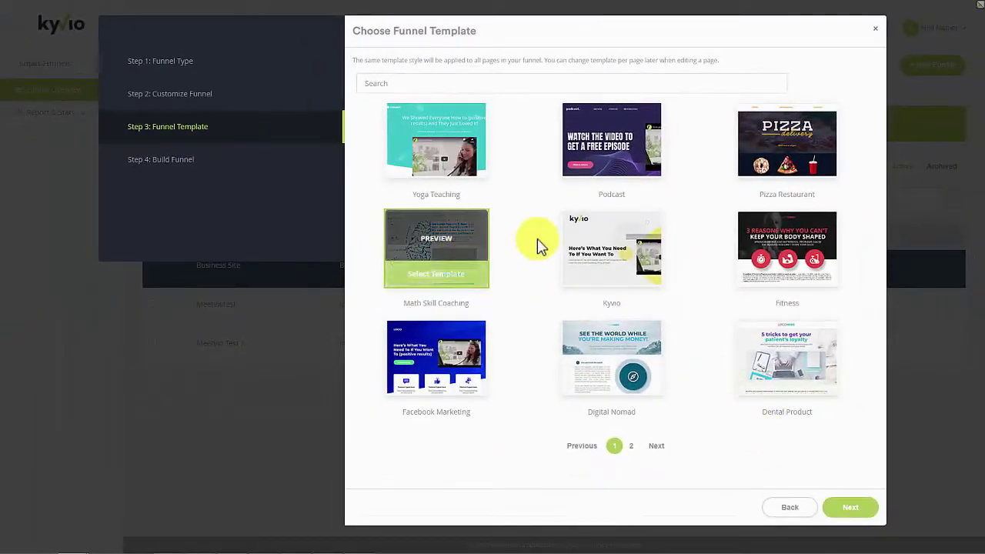
click(850, 508)
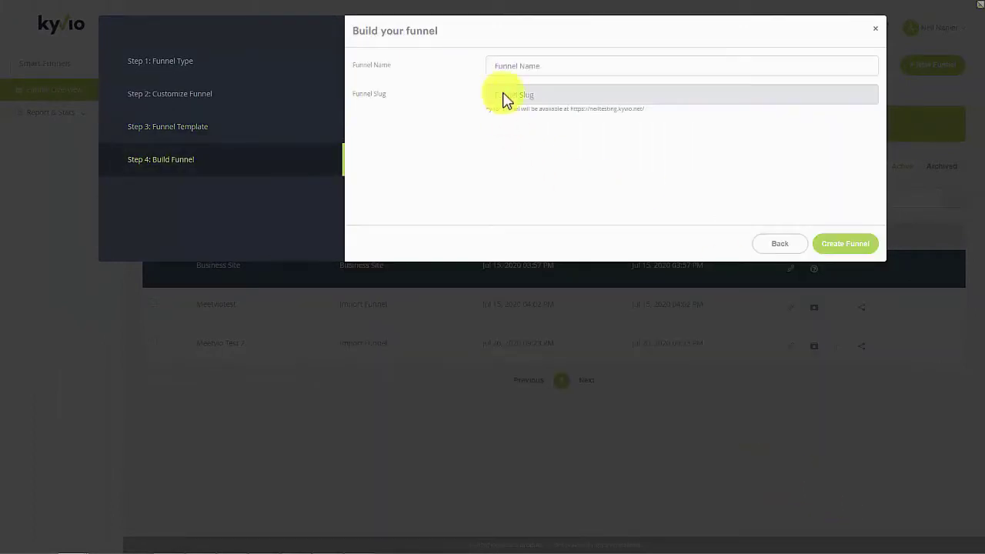
Name the funnel Math Teachers and create it
click(512, 67)
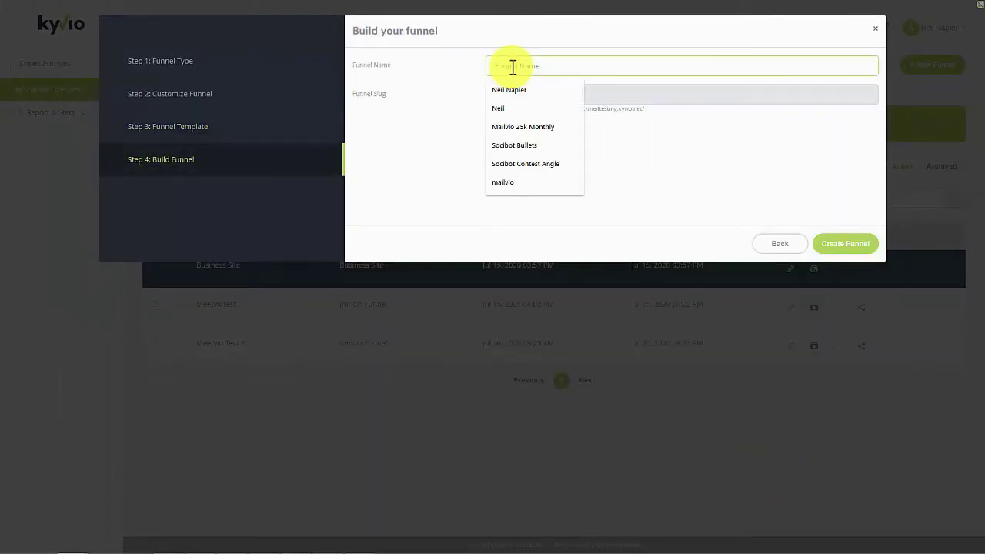
text(Math tea)
key(Down)
key(Return)
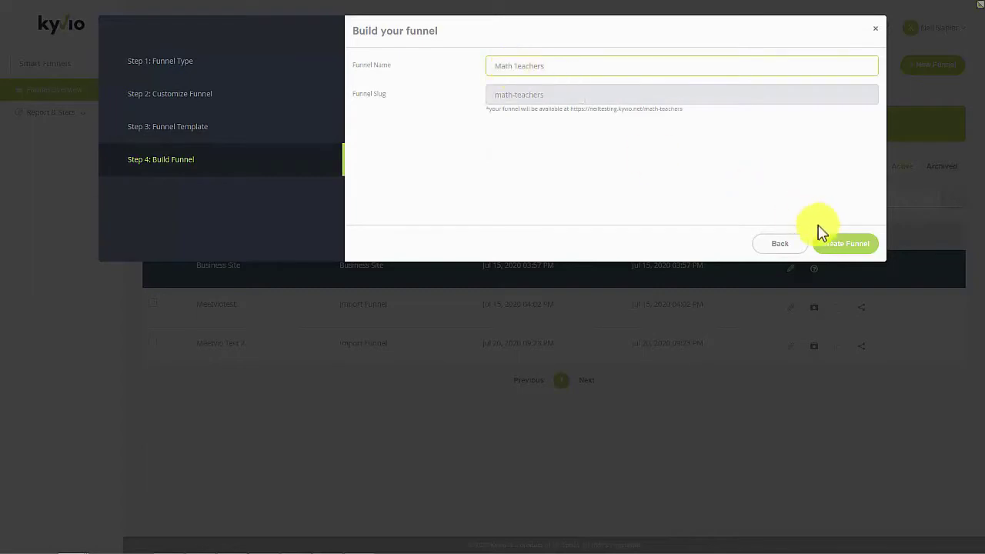
click(844, 244)
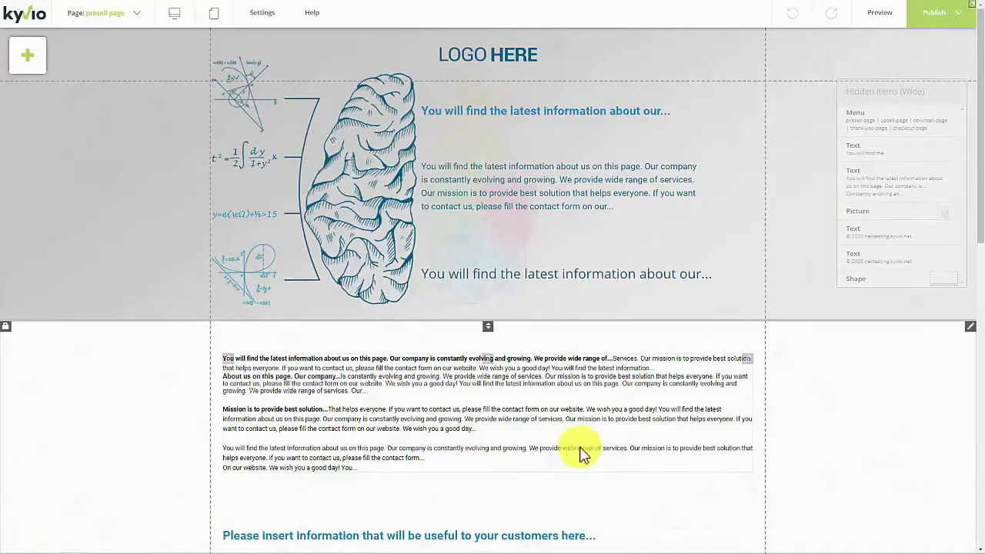
Switch the editor from the presell page to the upsell page and look over its layout
click(131, 15)
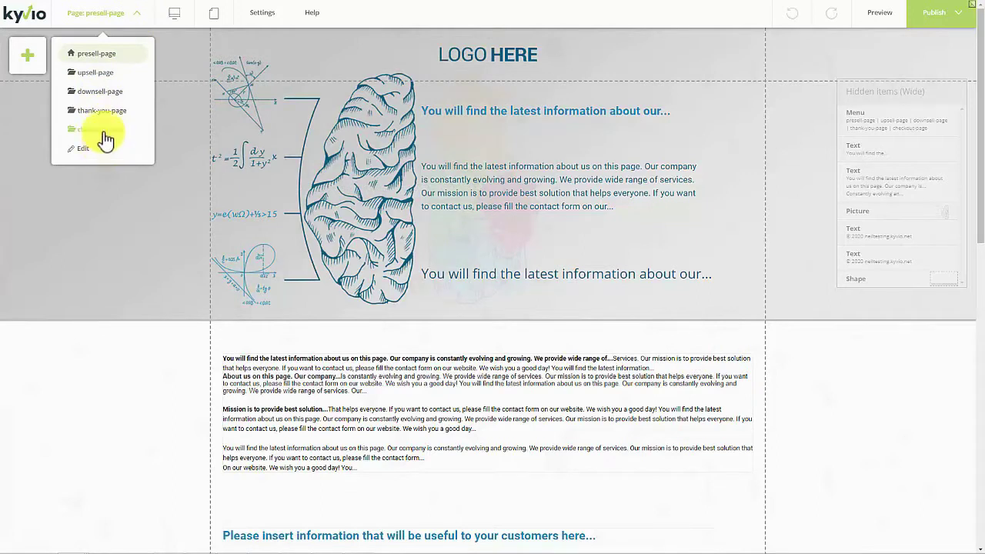
click(114, 82)
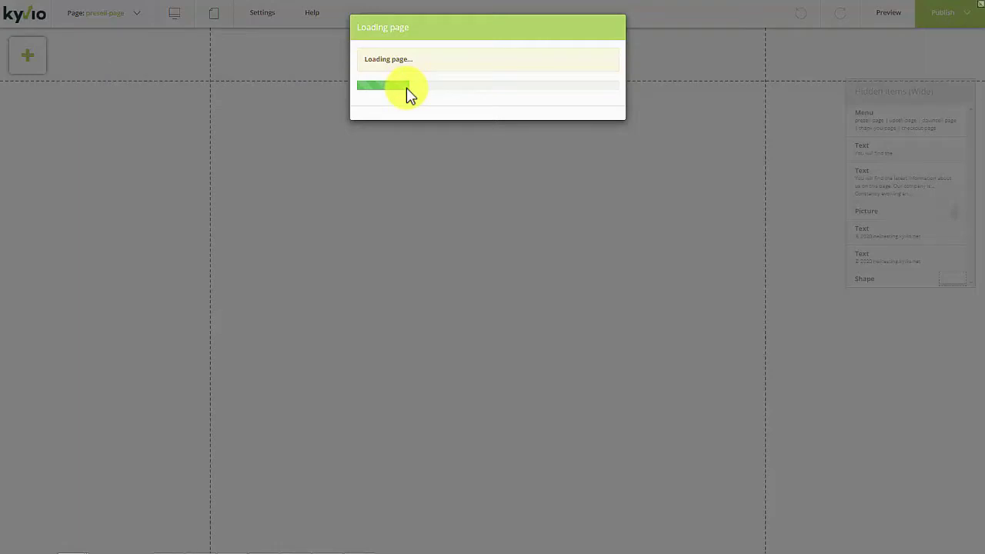
scroll(367, 376, down, 15)
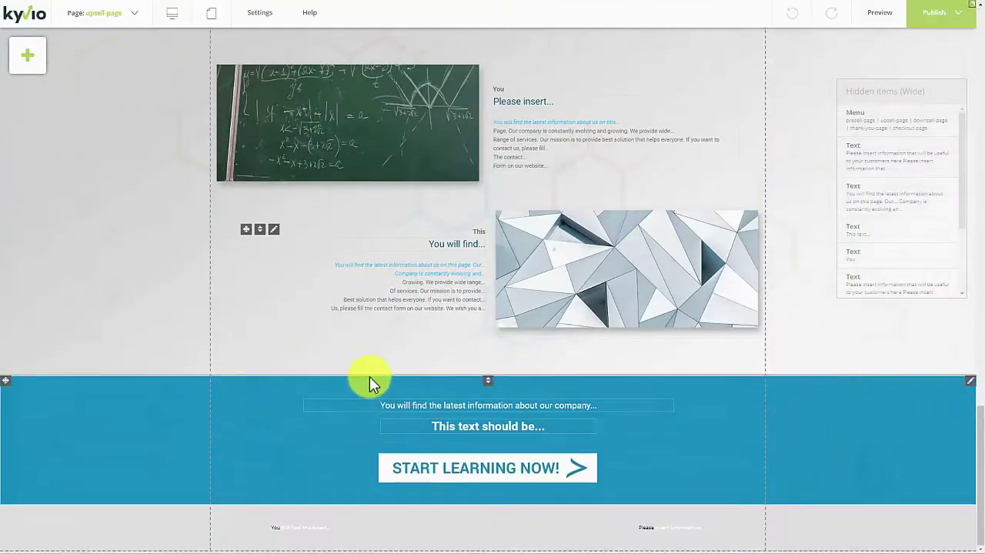
scroll(369, 376, up, 15)
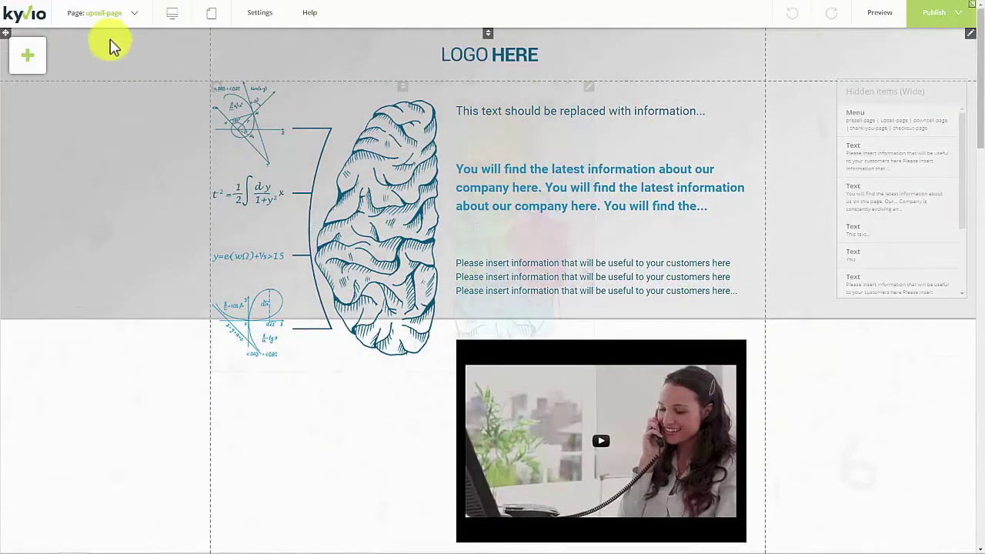
click(122, 12)
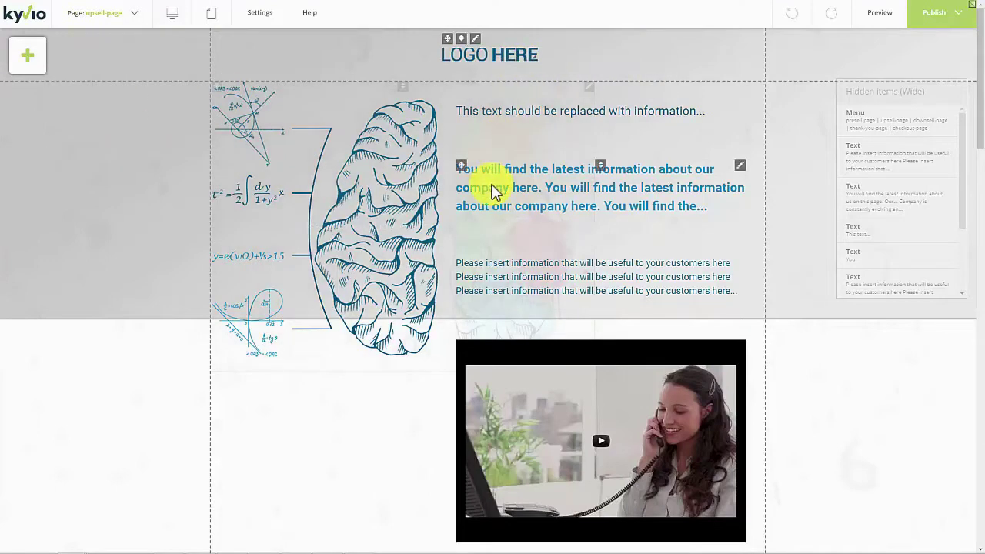
scroll(495, 191, down, 4)
scroll(497, 191, up, 4)
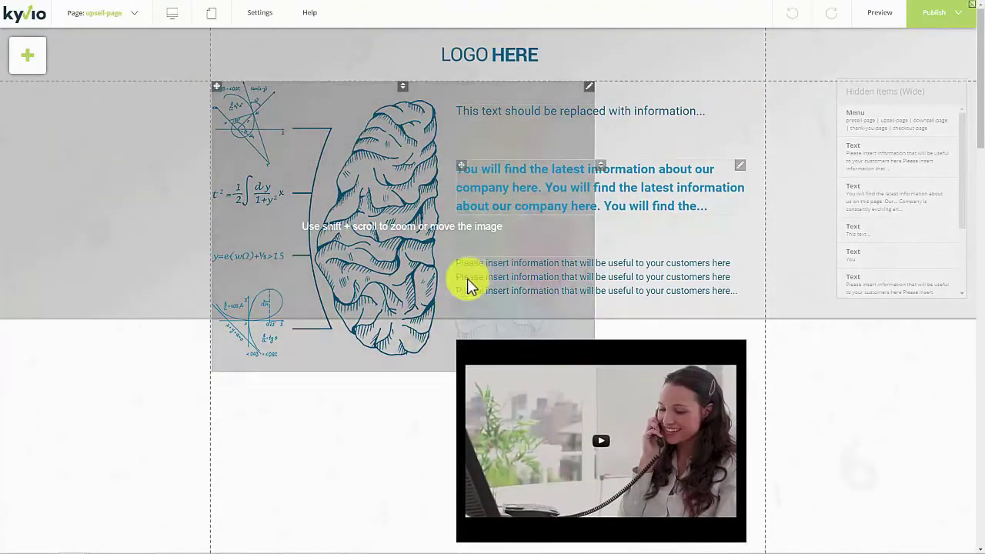
Shrink the brain picture proportionally and place it back against the left margin guide, beside the headline texts
mouse_move(448, 283)
mouse_down()
mouse_move(440, 273)
mouse_move(451, 264)
mouse_up()
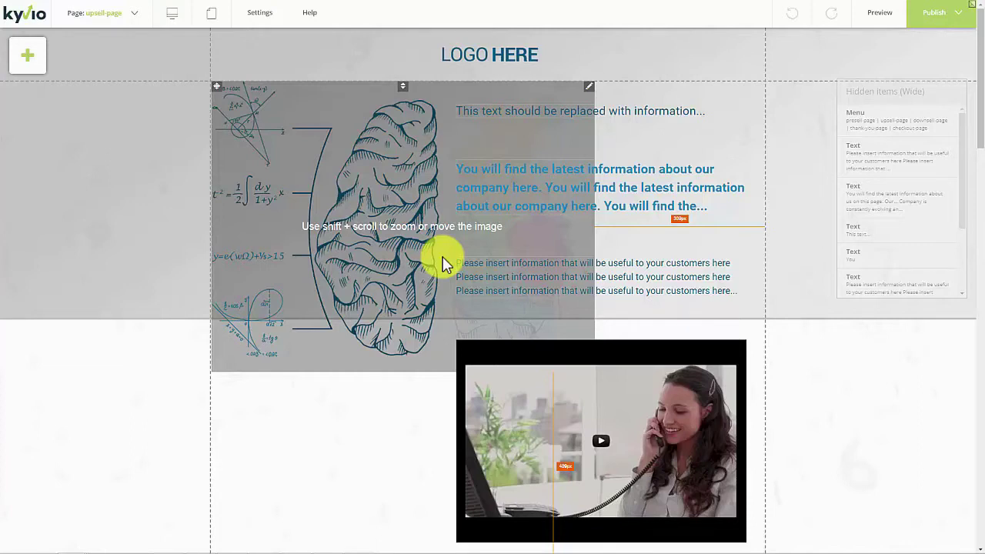
drag(394, 200, 375, 208)
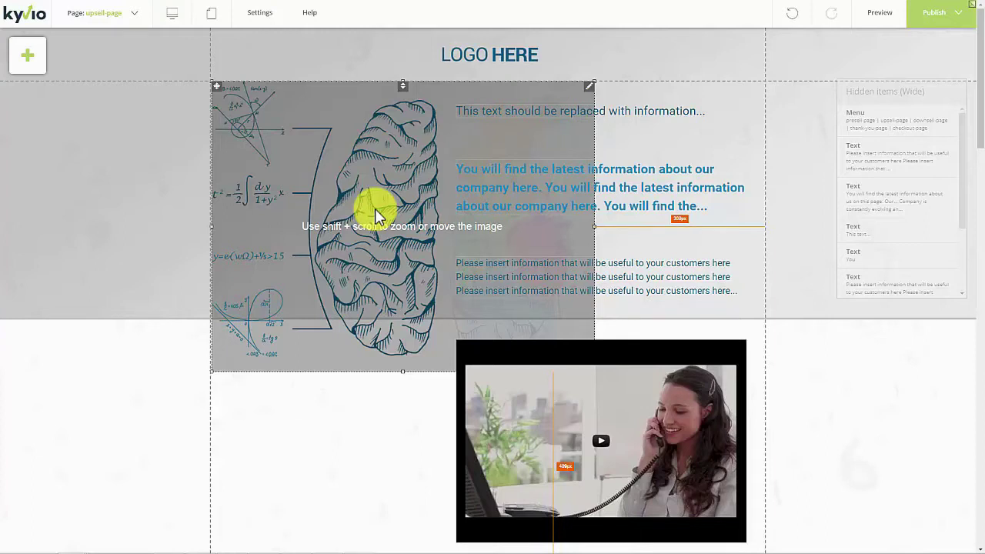
mouse_move(344, 246)
mouse_down()
mouse_move(423, 259)
mouse_move(341, 250)
mouse_up()
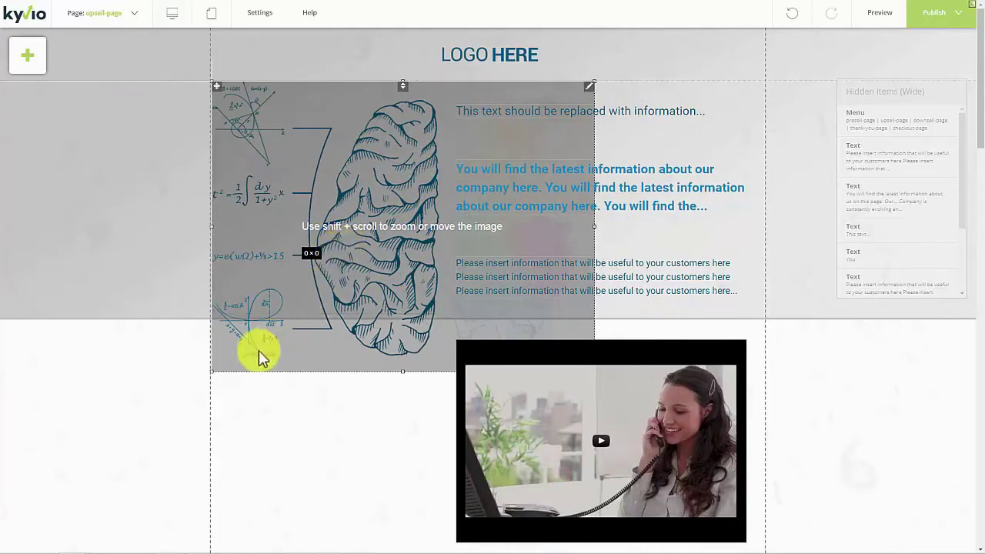
click(214, 379)
drag(213, 371, 306, 275)
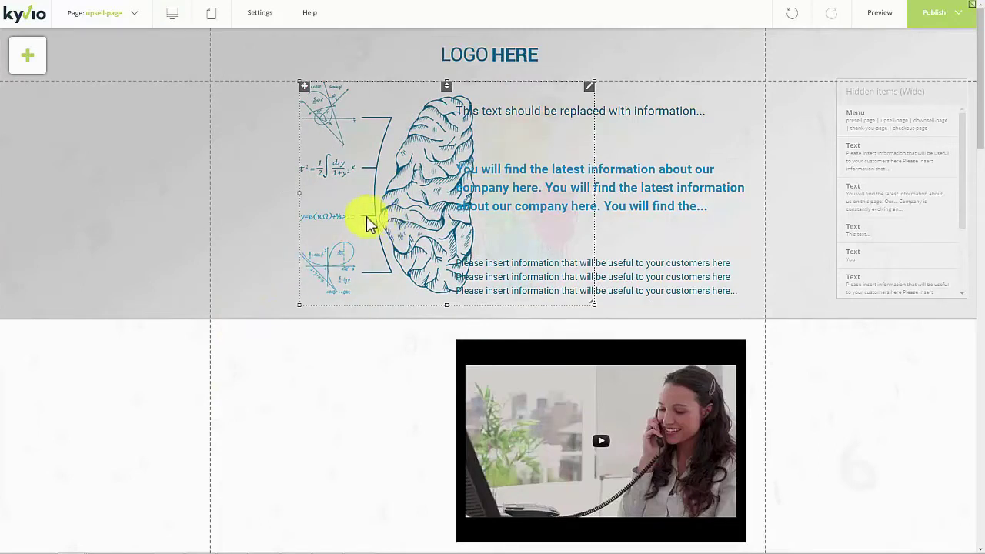
drag(367, 220, 321, 224)
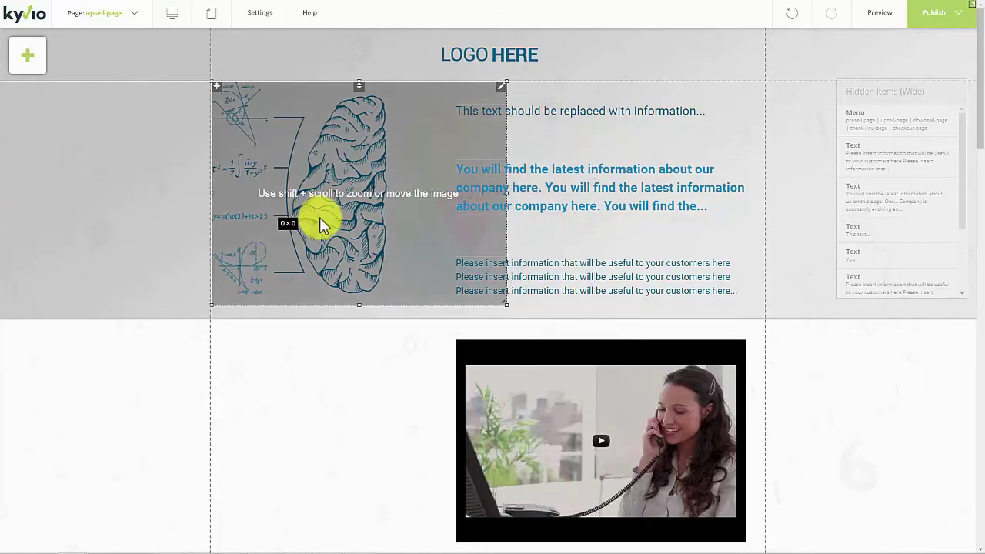
drag(321, 224, 323, 221)
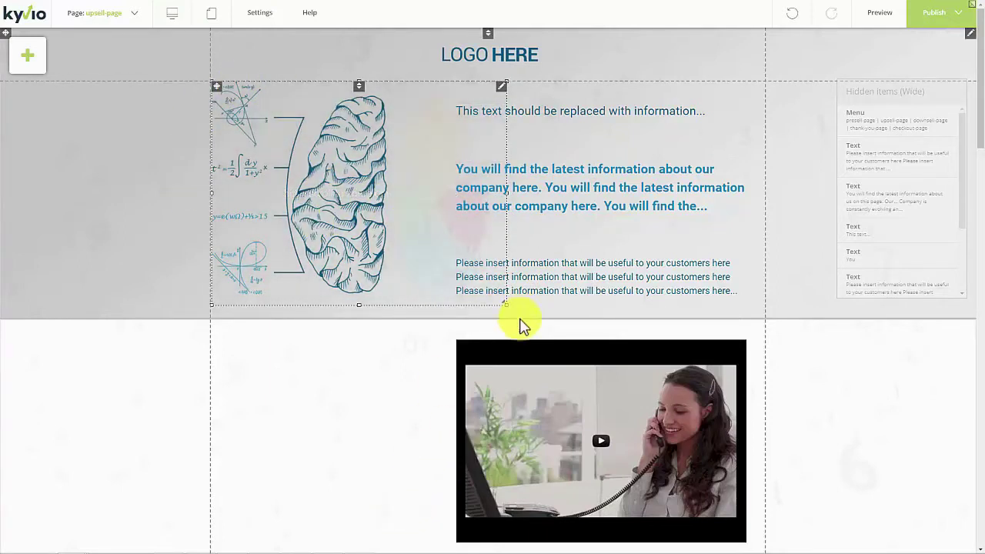
Apply the Heading 2 style to the top headline "This text should be replaced with information..."
click(567, 121)
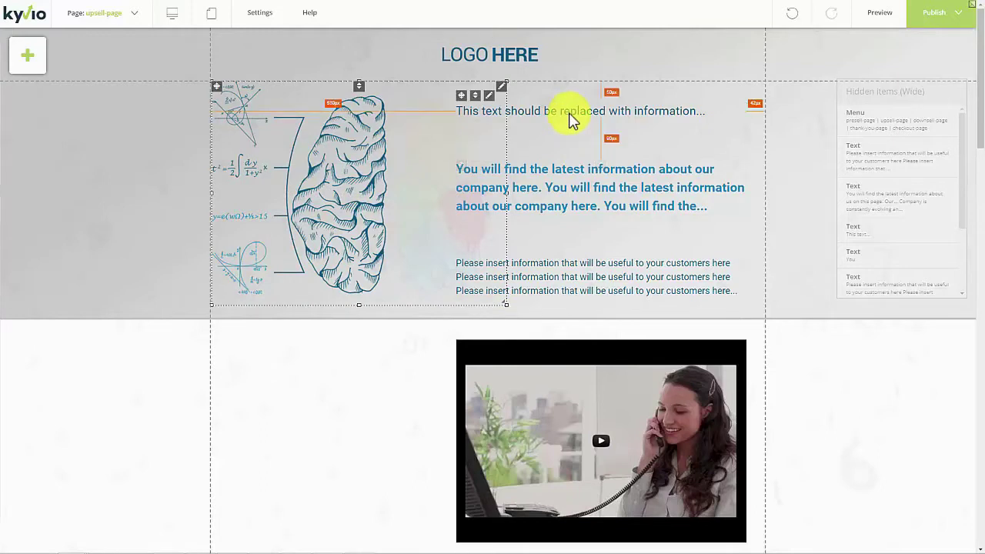
right_click(493, 105)
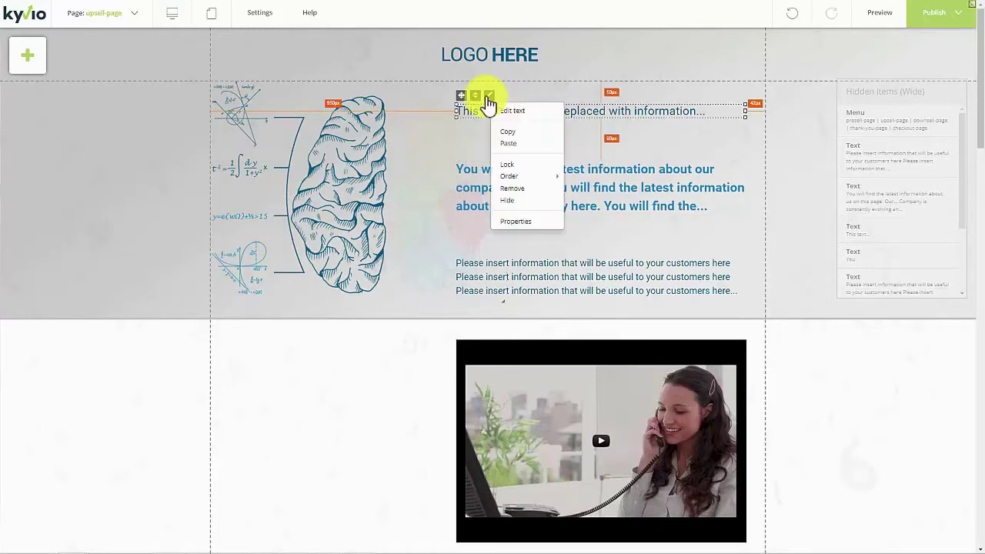
click(508, 112)
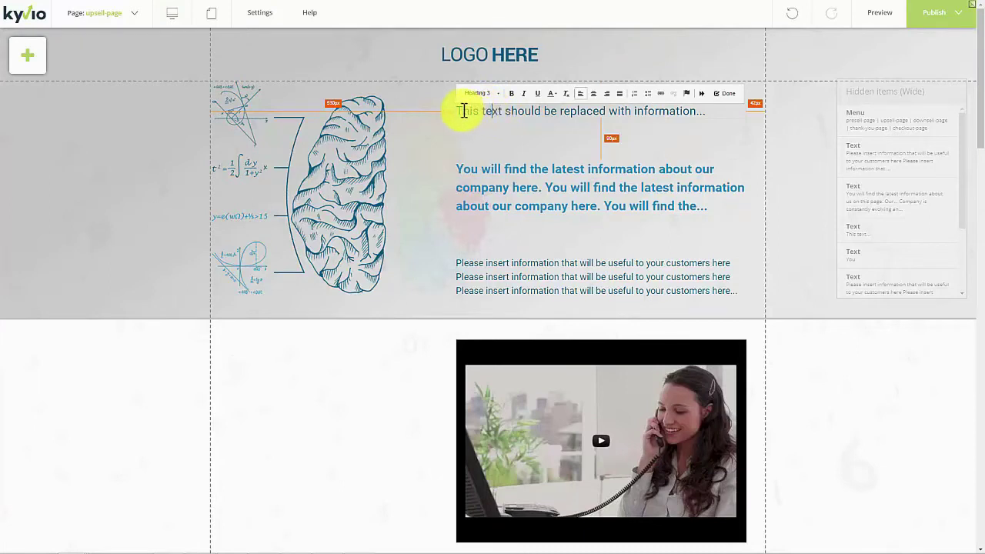
drag(461, 110, 623, 108)
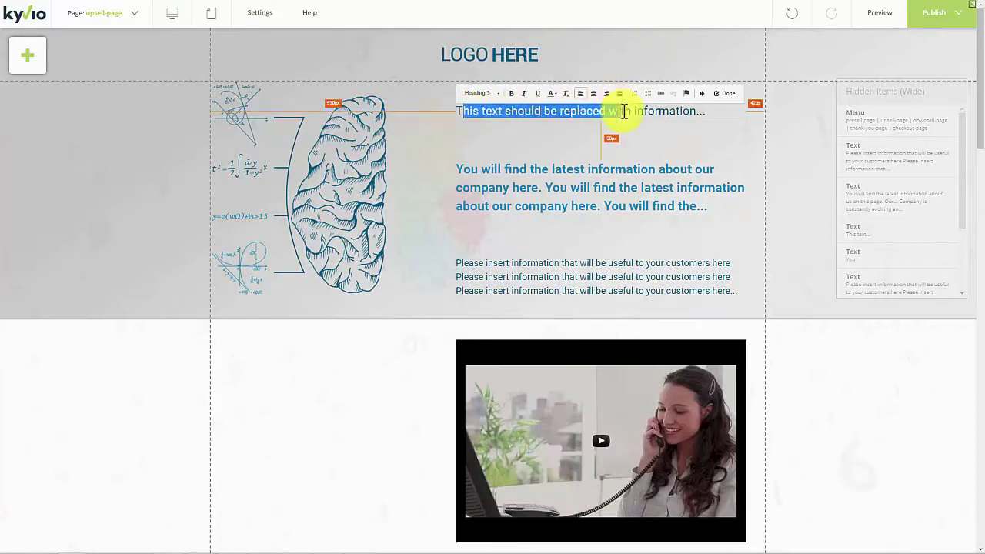
triple_click(622, 110)
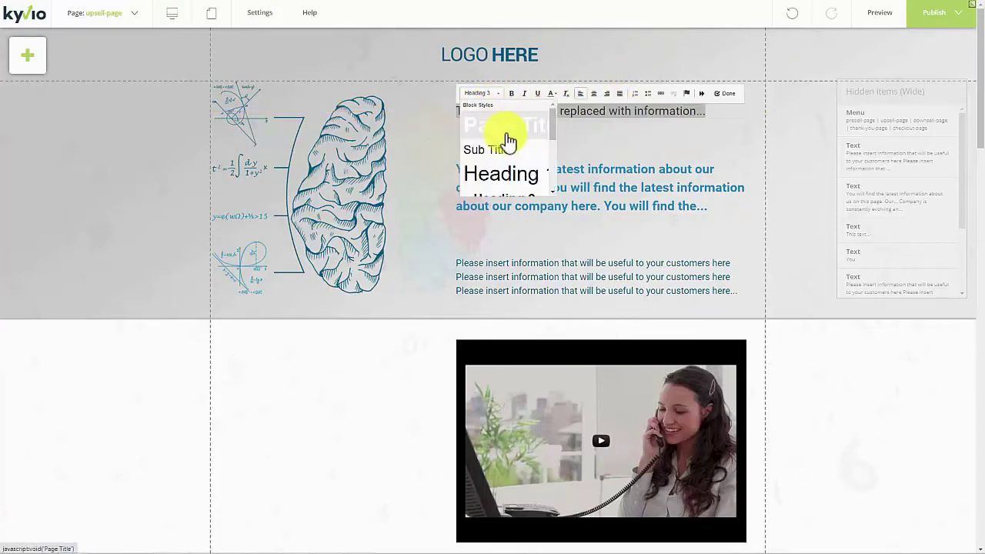
scroll(553, 154, down, 2)
scroll(554, 154, up, 1)
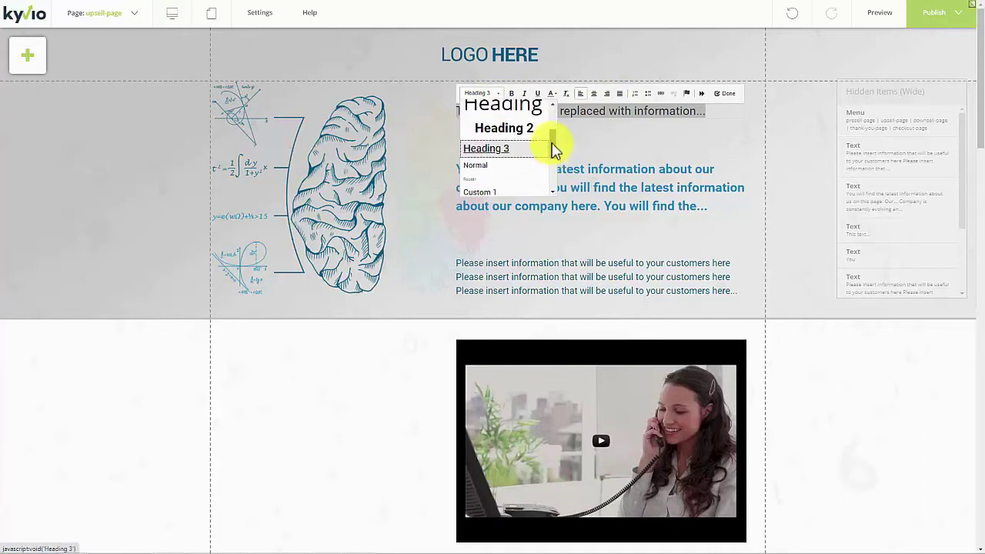
click(530, 143)
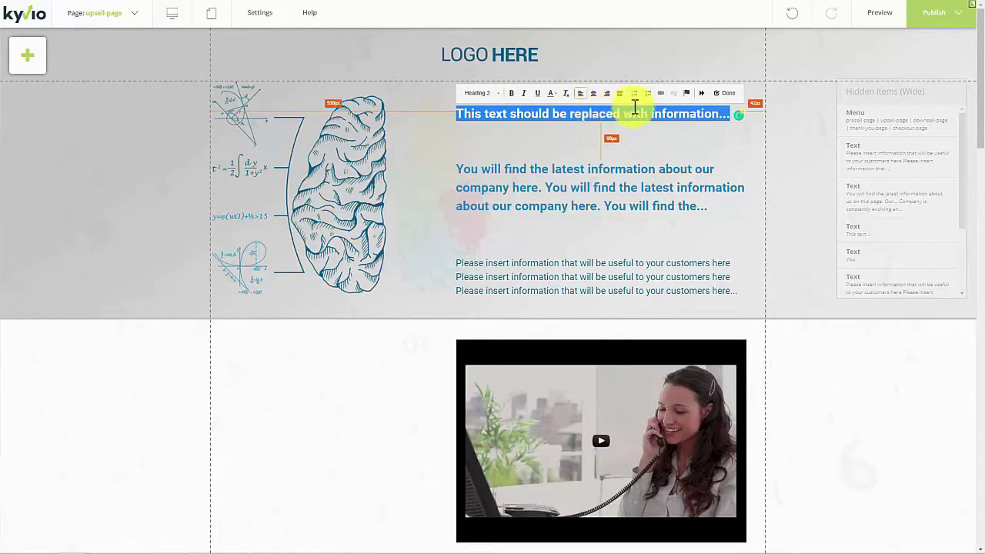
click(724, 95)
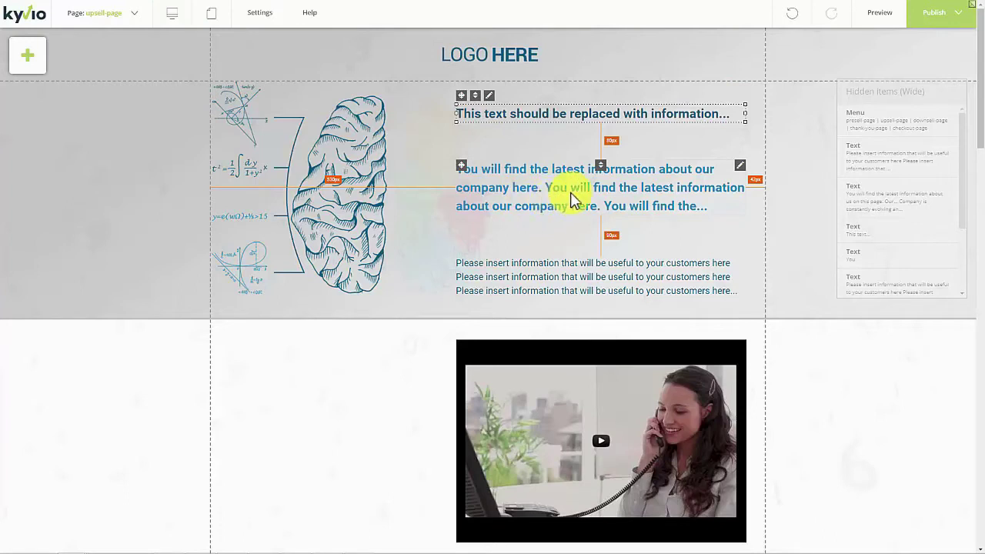
Nudge the blue subheading and the text block beneath it very slightly
mouse_move(572, 190)
mouse_down()
mouse_move(575, 173)
mouse_move(567, 174)
mouse_move(574, 201)
mouse_move(571, 192)
mouse_up()
mouse_move(562, 291)
mouse_down()
mouse_move(572, 200)
mouse_move(561, 291)
mouse_up()
Centre the video and the START LEARNING button horizontally on the page
scroll(497, 330, down, 4)
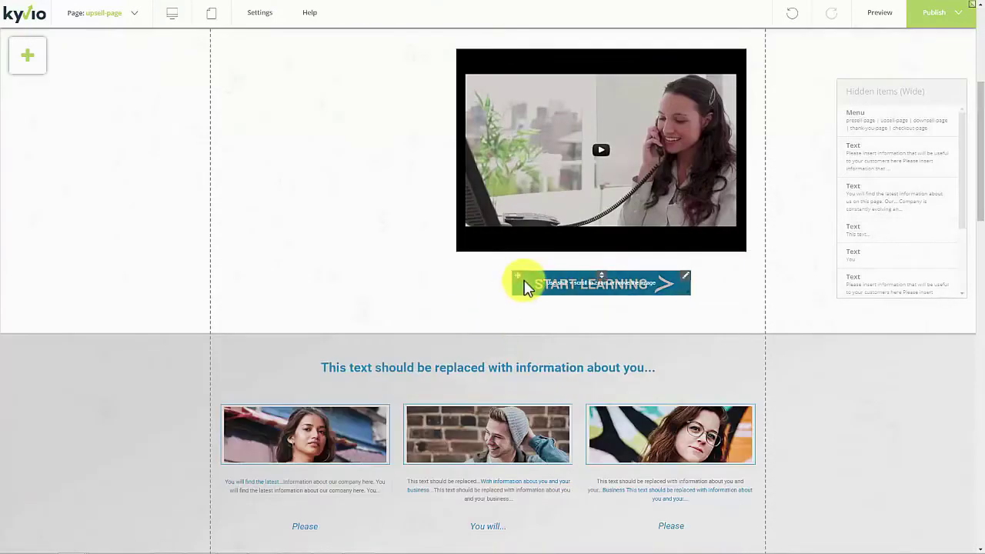
scroll(531, 289, up, 4)
scroll(774, 362, down, 2)
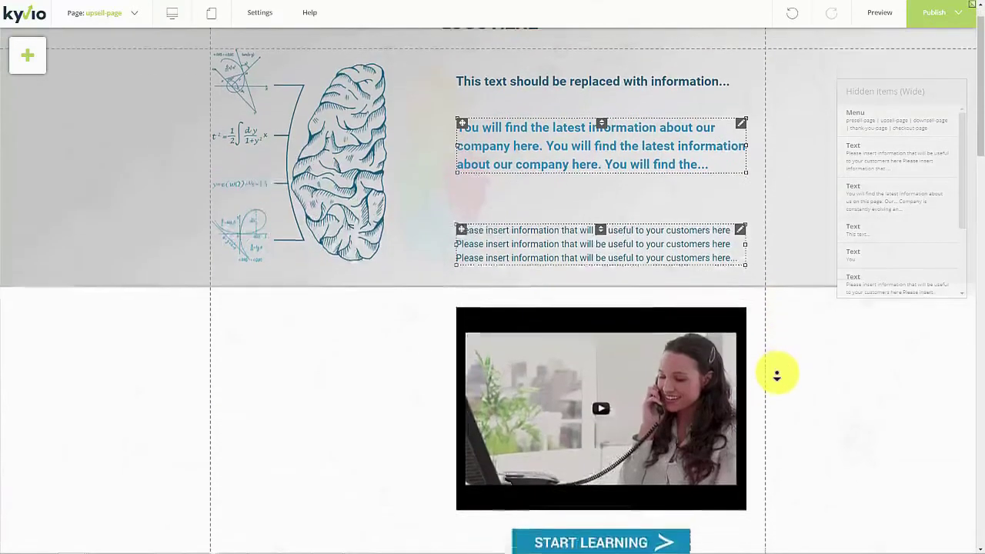
drag(585, 319, 469, 312)
drag(545, 463, 448, 473)
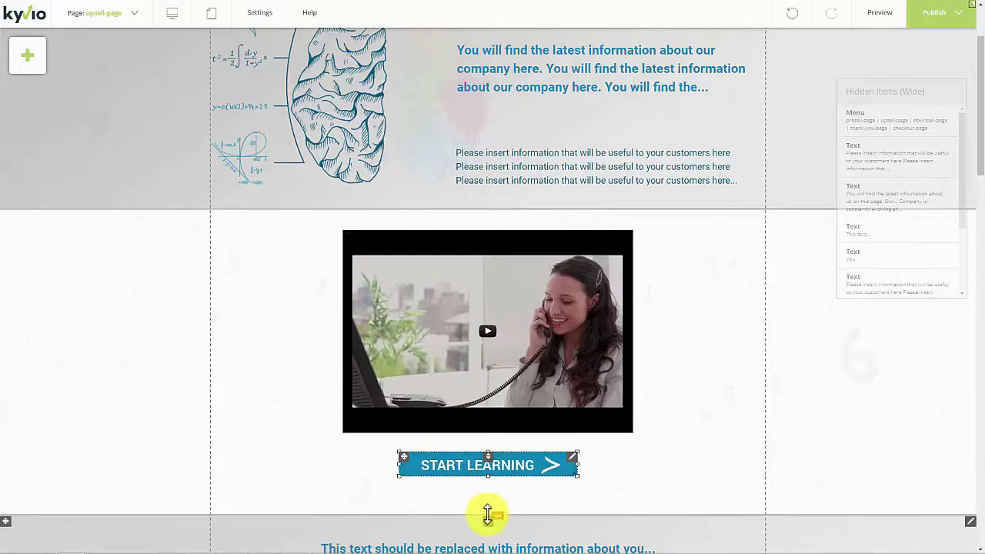
Move the three-portrait section up closer to the START LEARNING button and close the gap to the blue section below
drag(488, 514, 488, 500)
scroll(488, 500, down, 4)
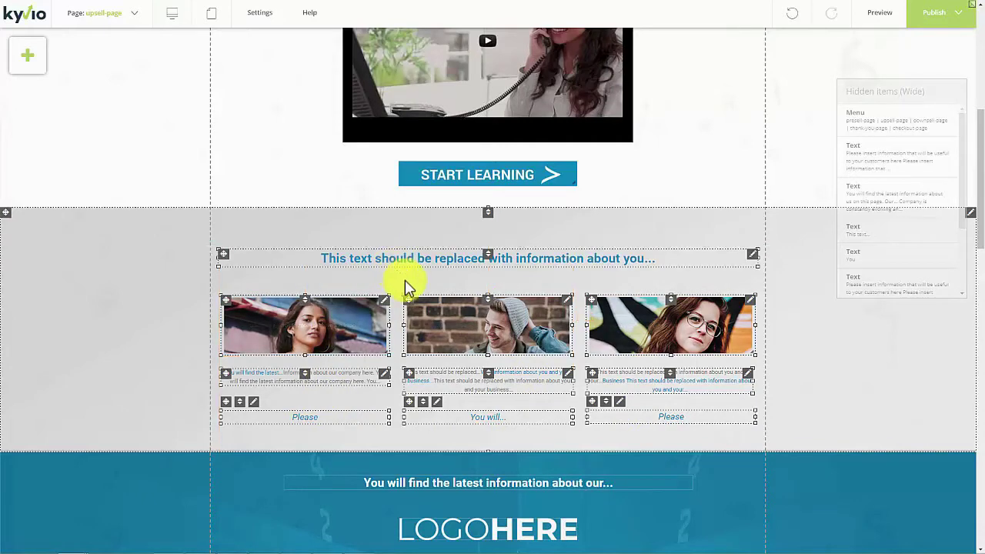
click(418, 304)
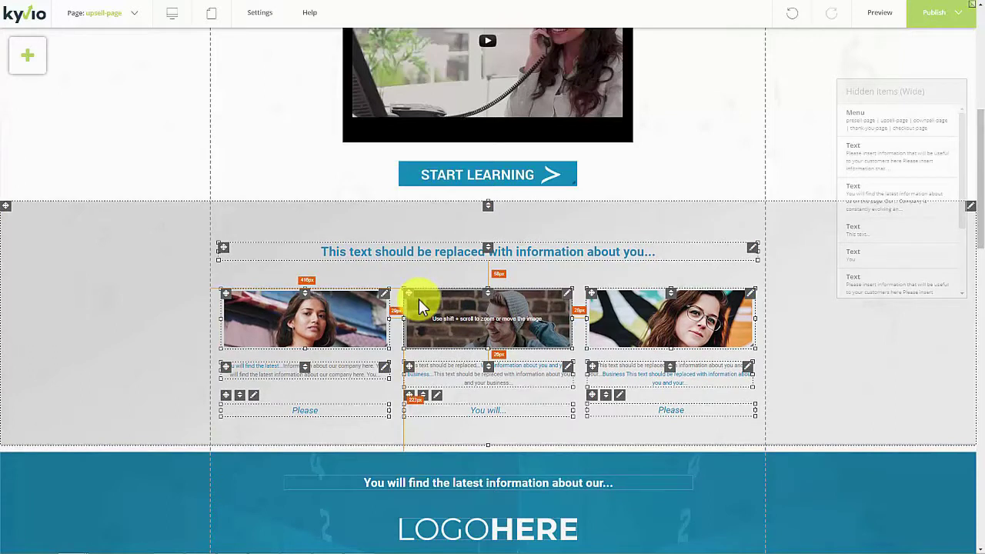
click(473, 219)
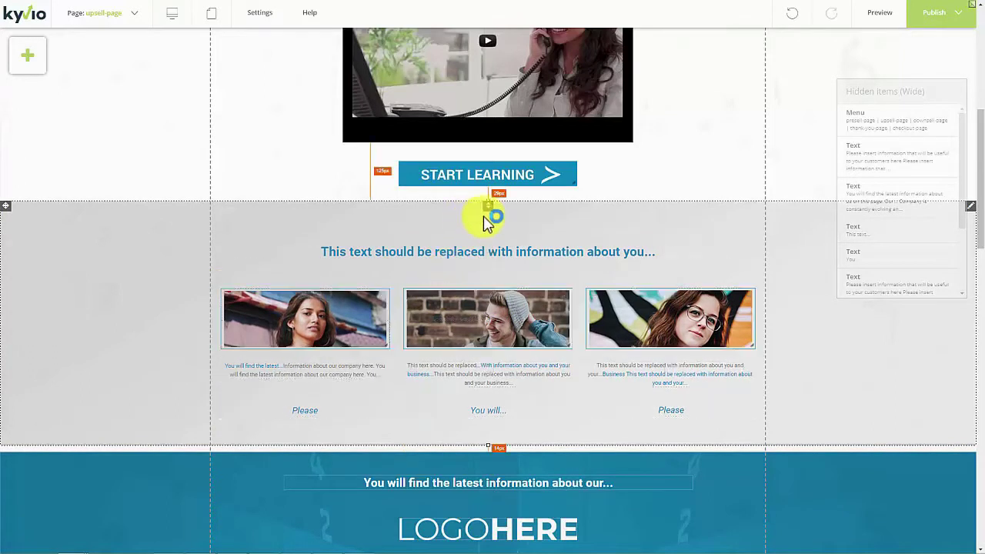
drag(490, 220, 491, 210)
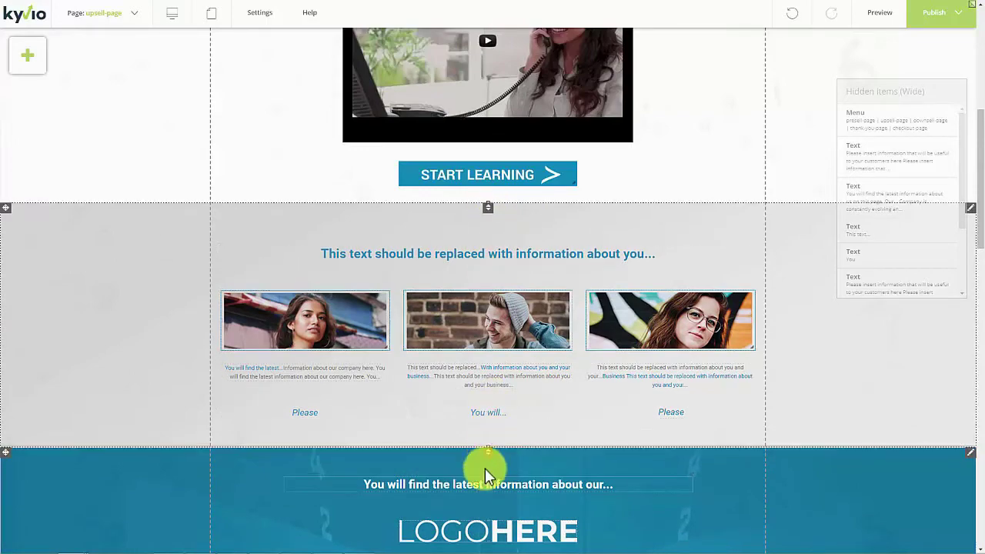
Look over the rest of the upsell page and examine the available shape and blog items
scroll(485, 468, down, 8)
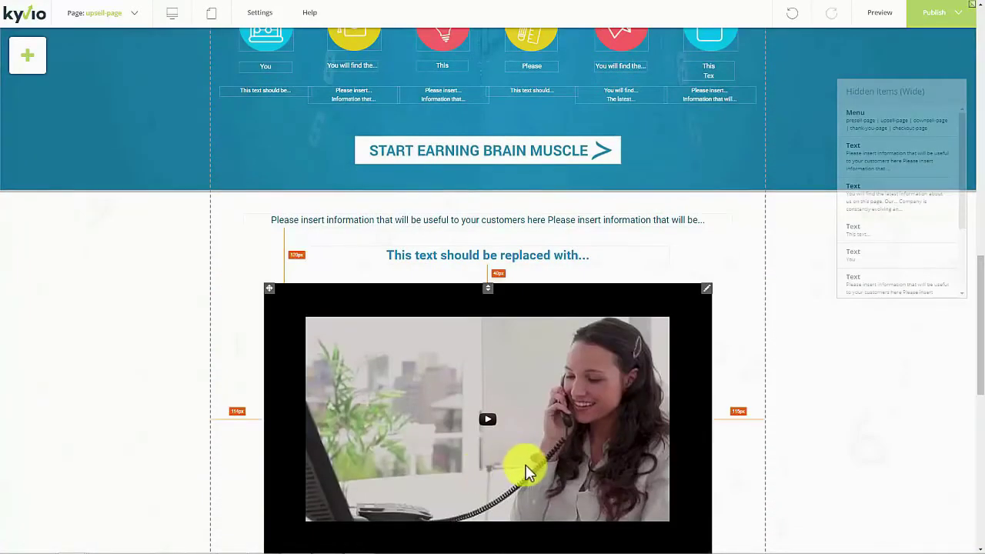
scroll(521, 433, down, 6)
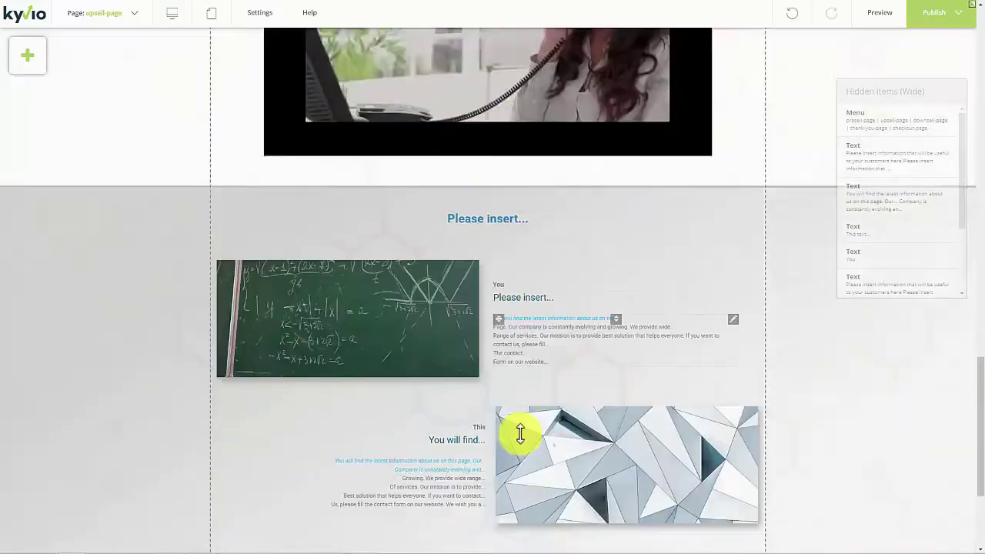
scroll(514, 431, up, 15)
click(40, 65)
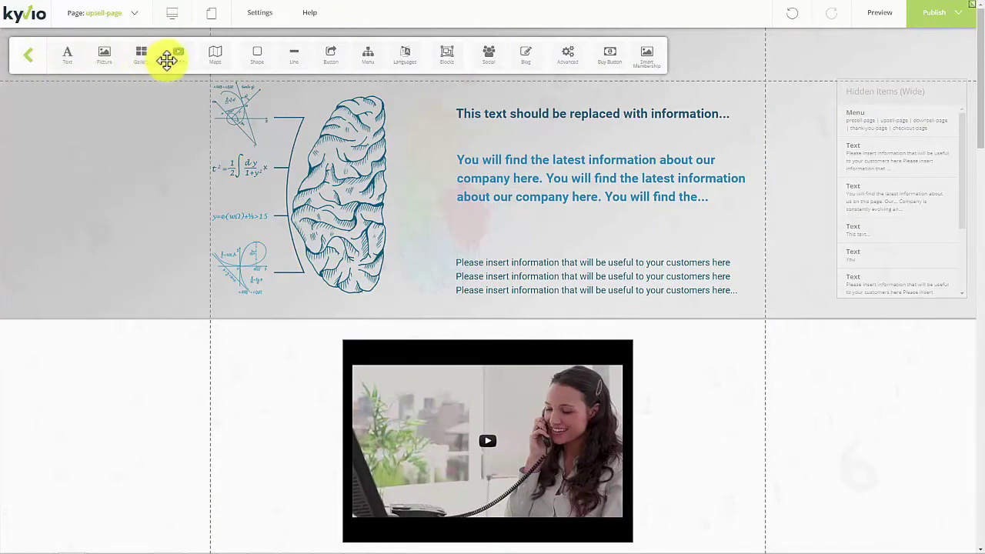
click(255, 55)
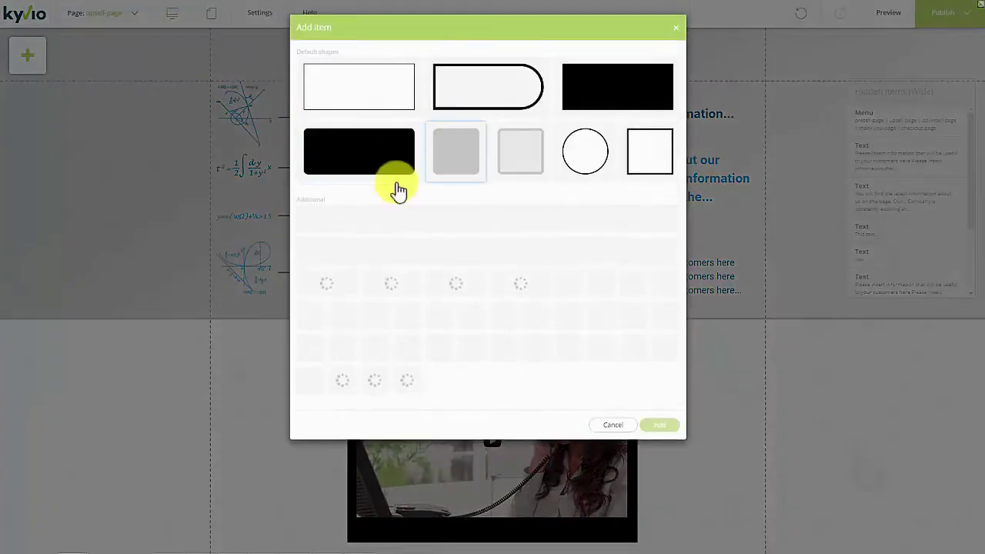
click(619, 426)
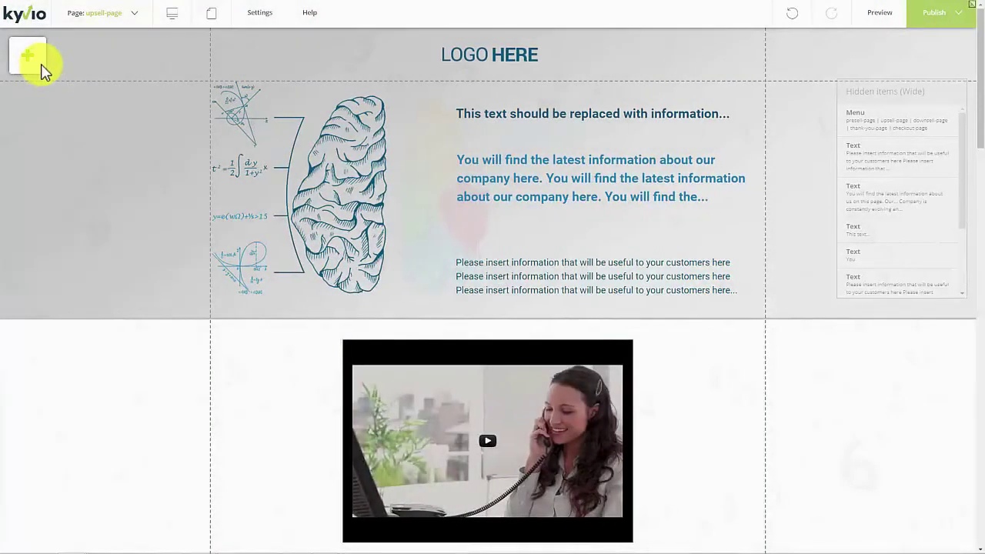
click(31, 60)
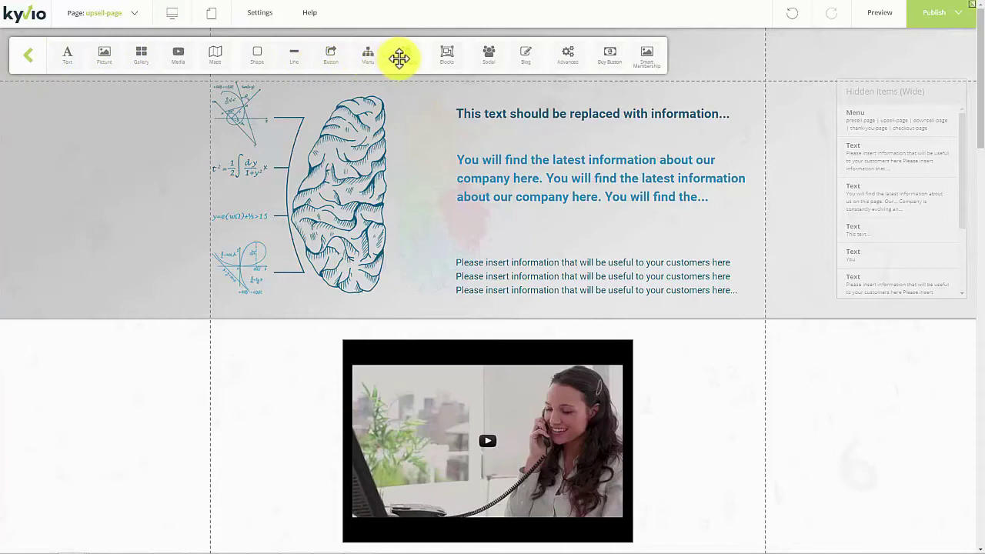
click(532, 54)
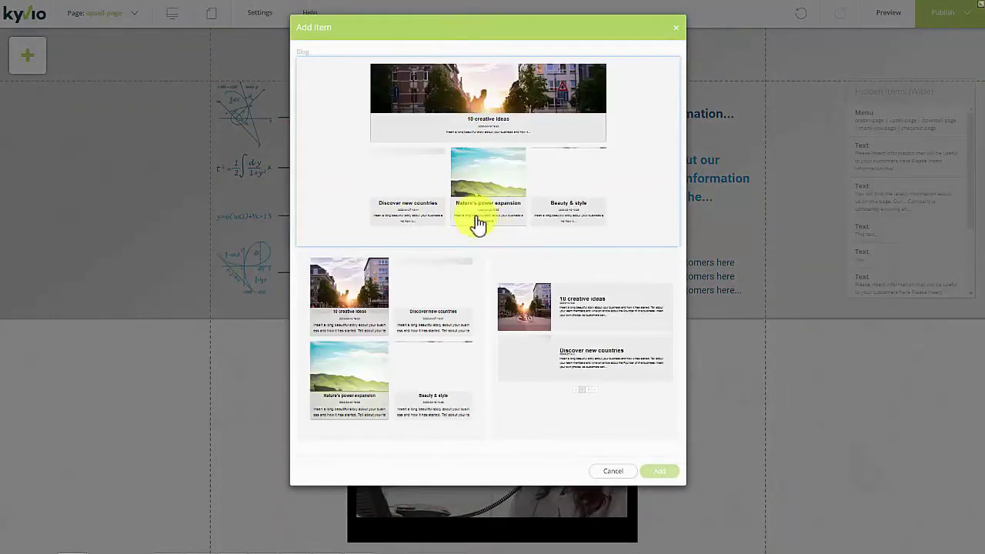
click(676, 28)
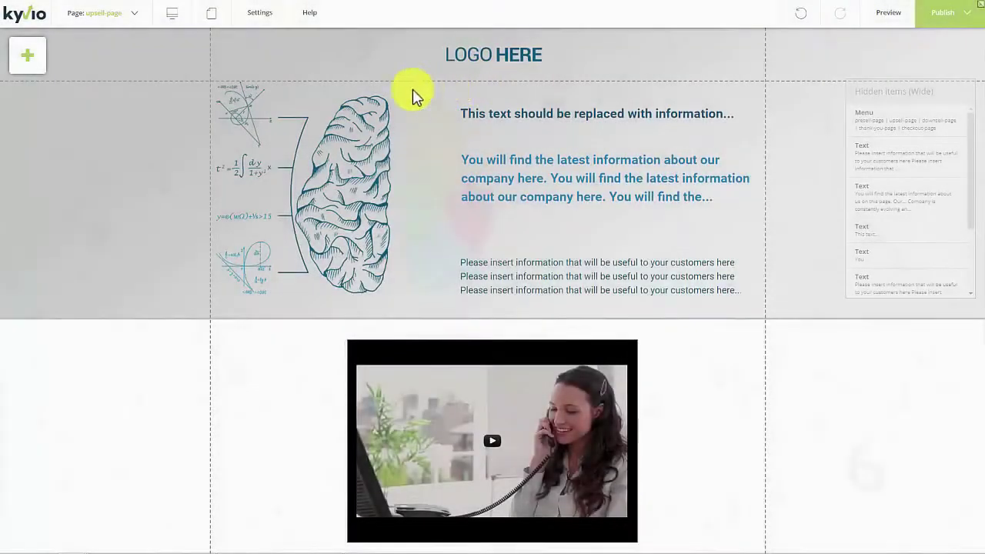
click(38, 57)
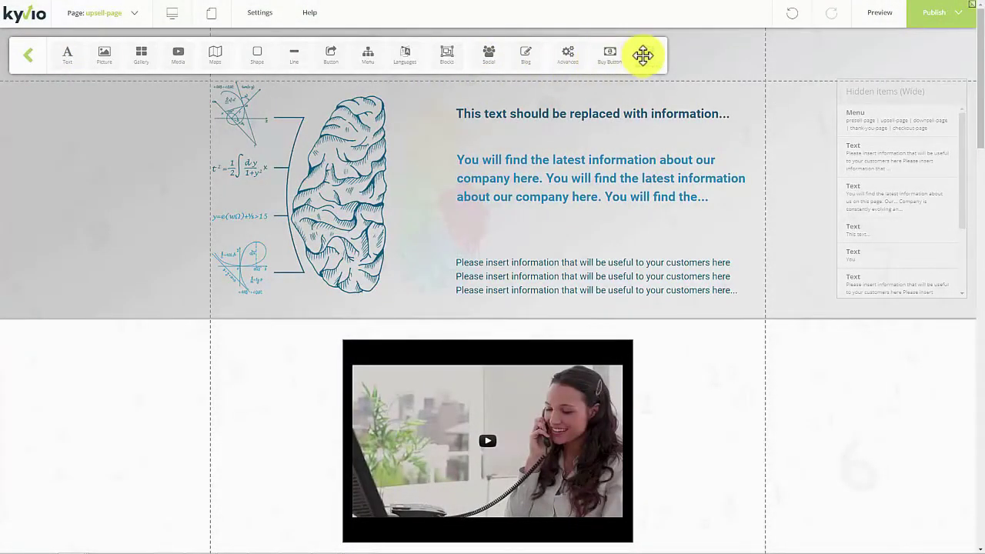
click(403, 57)
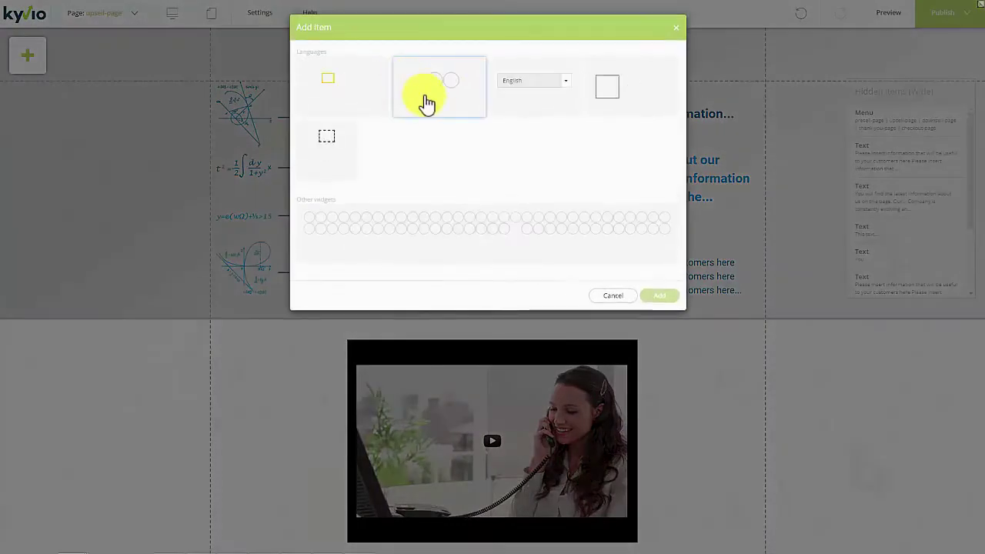
click(567, 87)
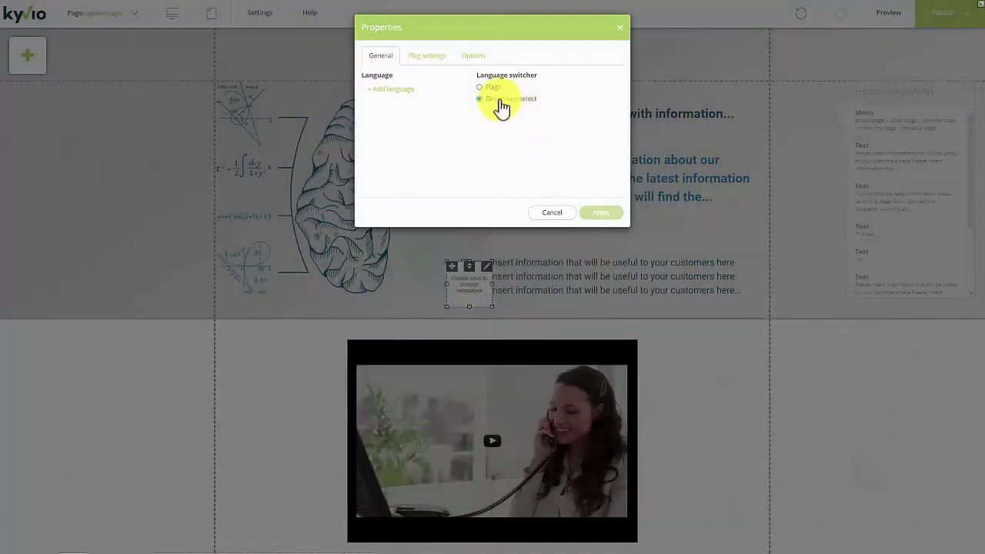
click(554, 213)
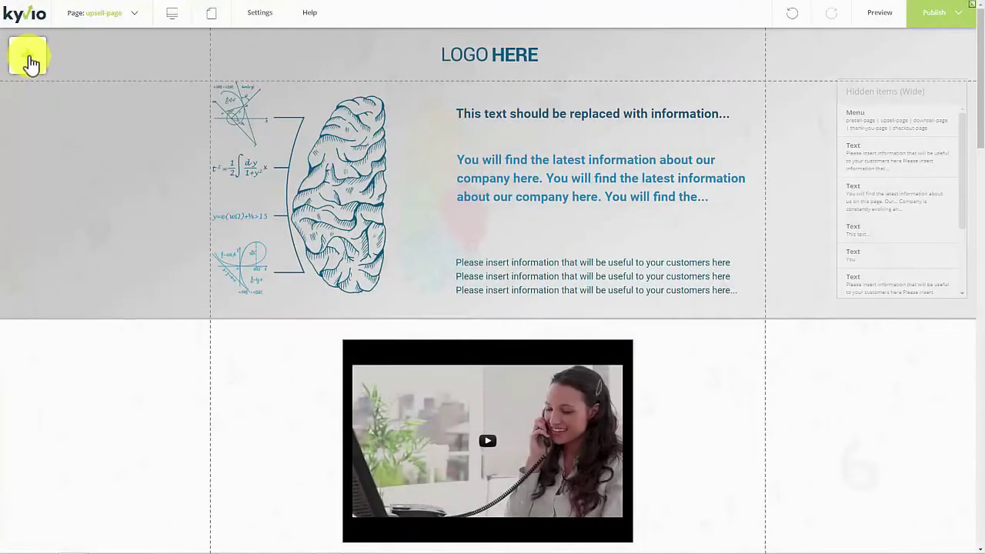
Add a Buy Button between the blue subheading and the text block beneath it, and open its properties
click(35, 61)
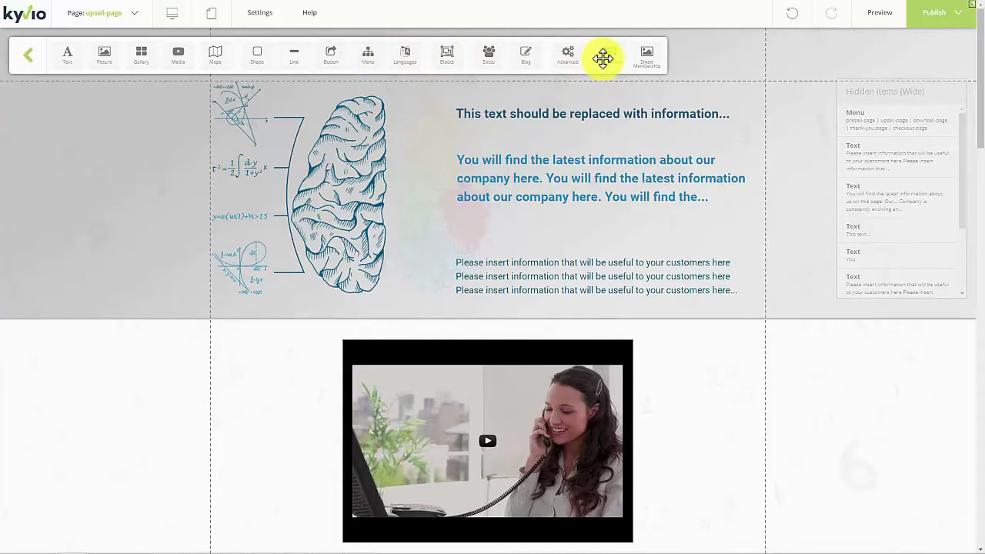
drag(603, 59, 601, 228)
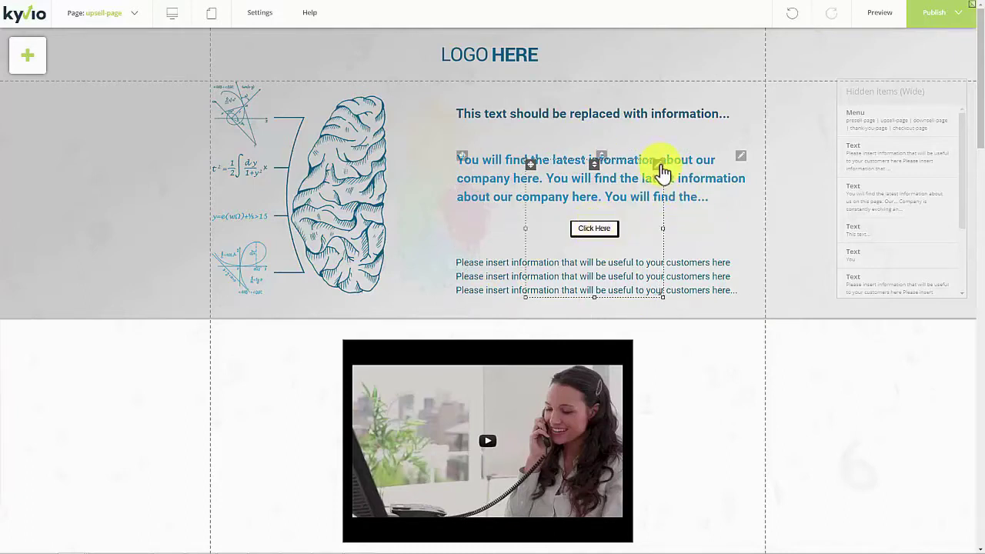
right_click(662, 171)
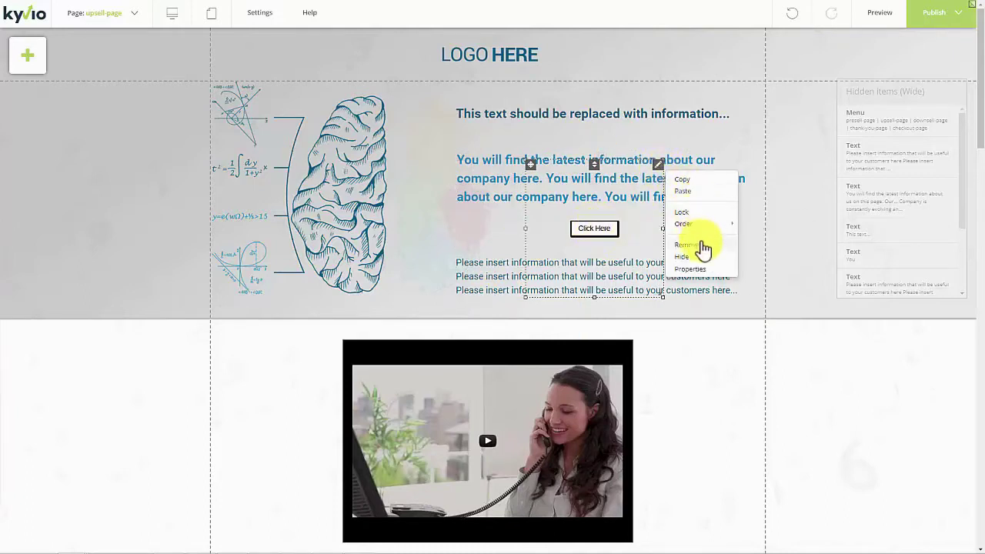
click(697, 269)
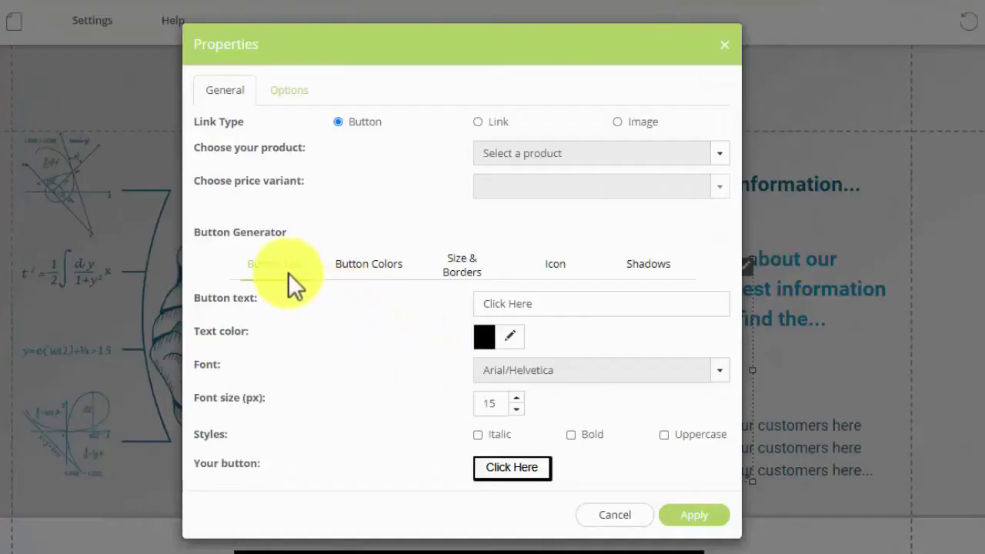
Link the buy button to the product Meetvio Sales with the price variant test
click(475, 263)
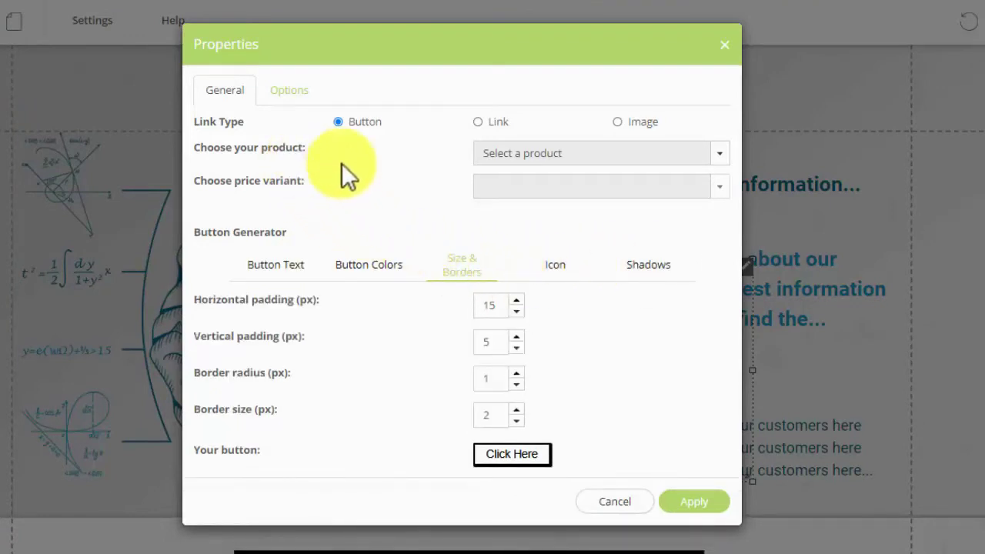
click(504, 161)
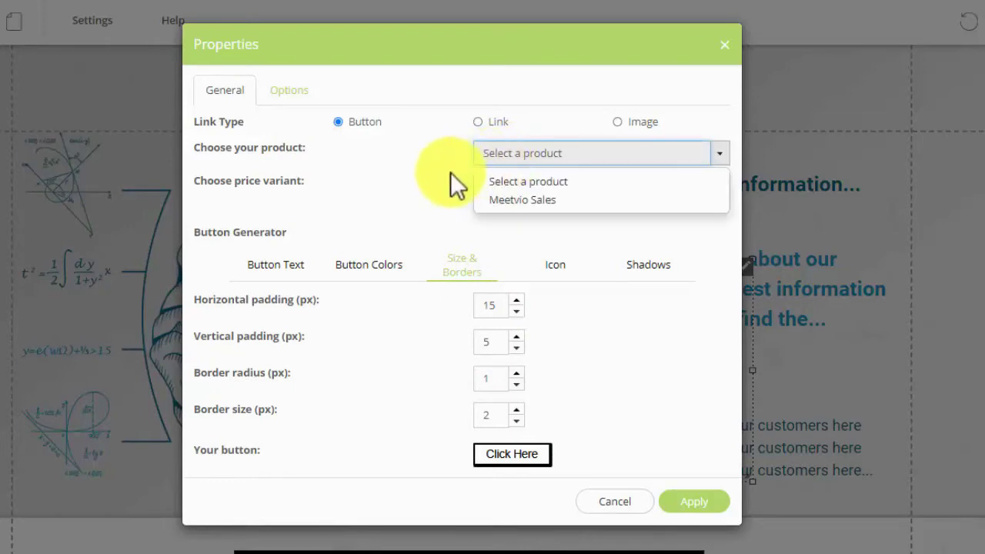
click(508, 201)
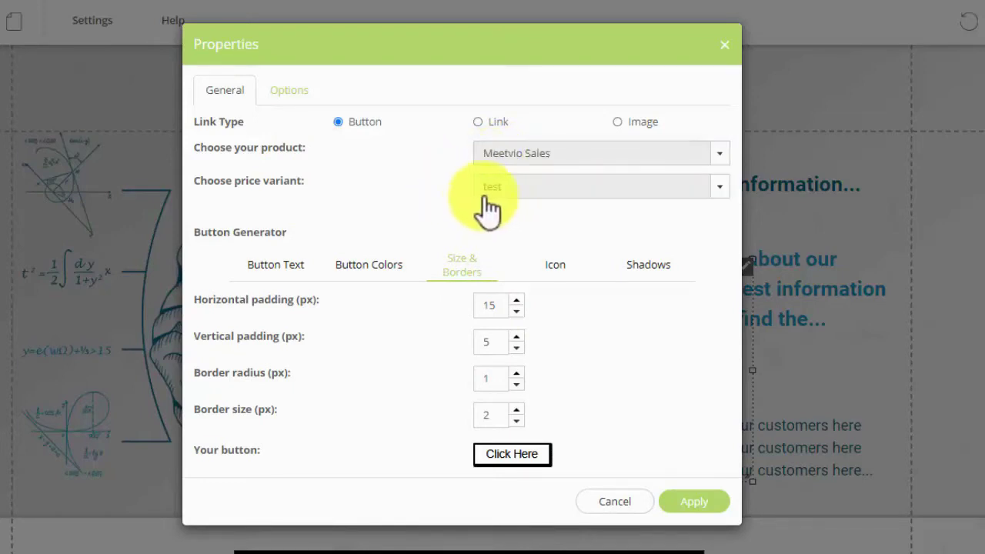
click(504, 194)
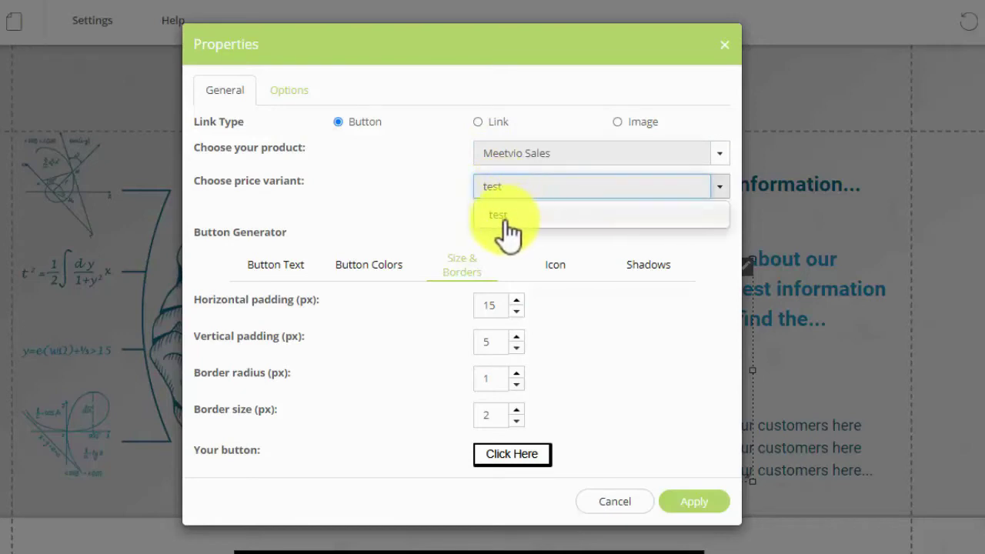
click(502, 217)
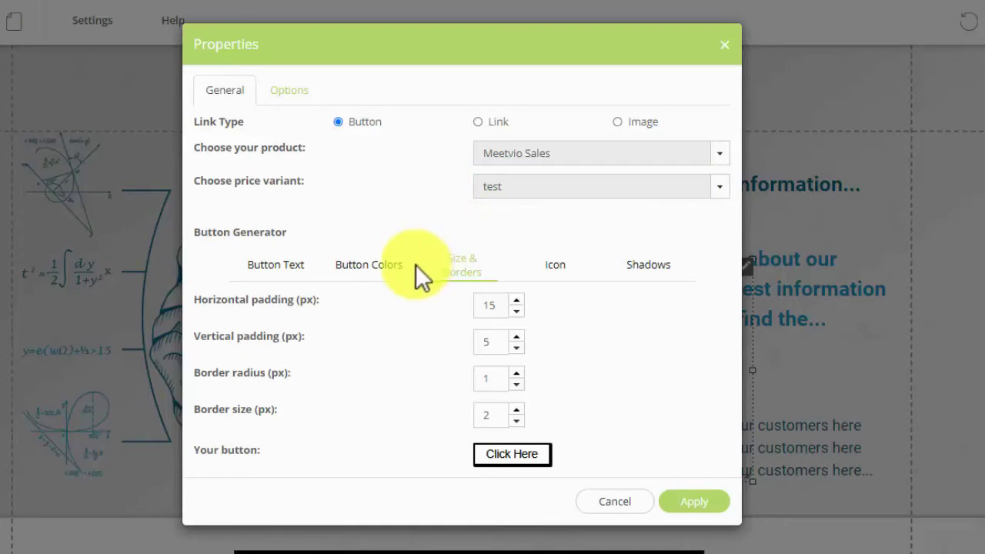
click(284, 91)
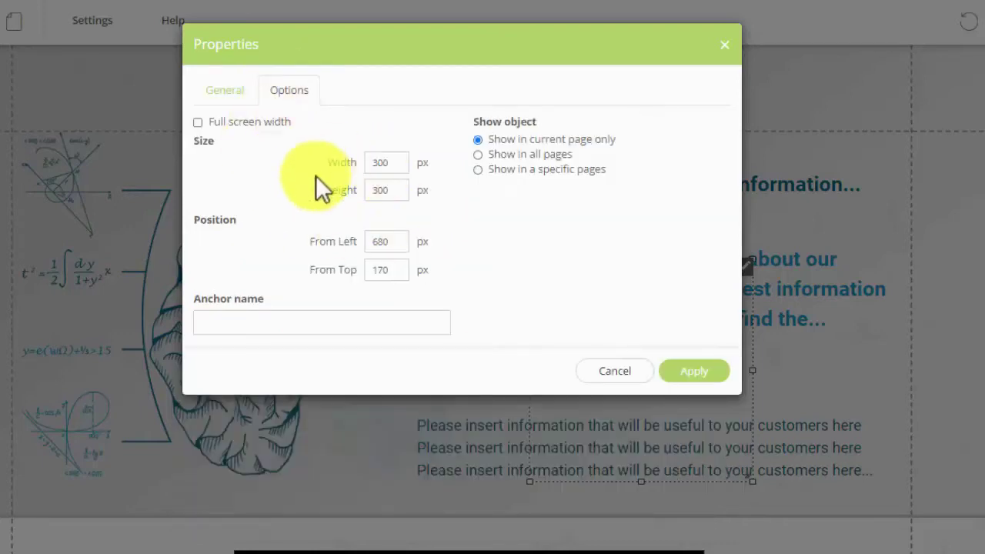
click(225, 92)
Set the buy button's background top color to red, ed2d2d
click(360, 268)
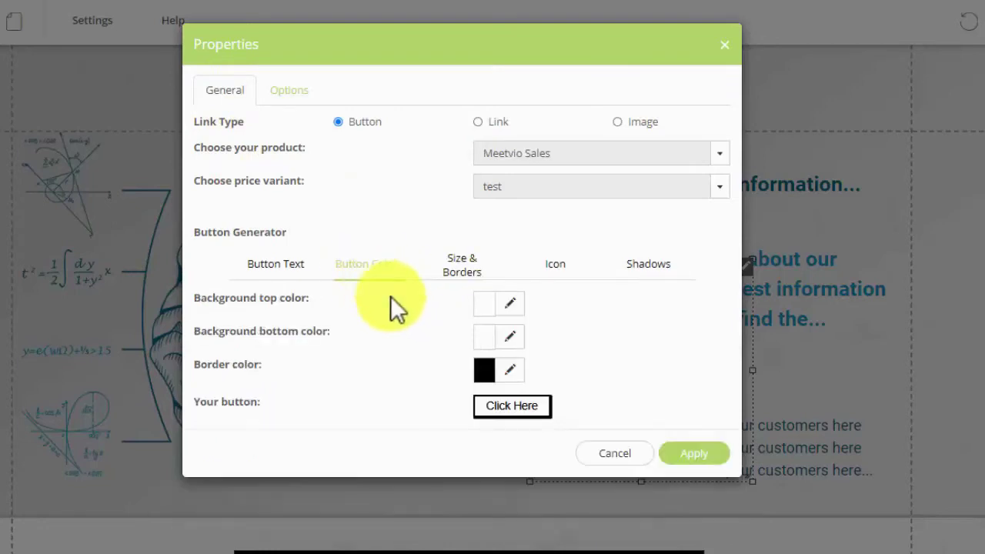
click(509, 305)
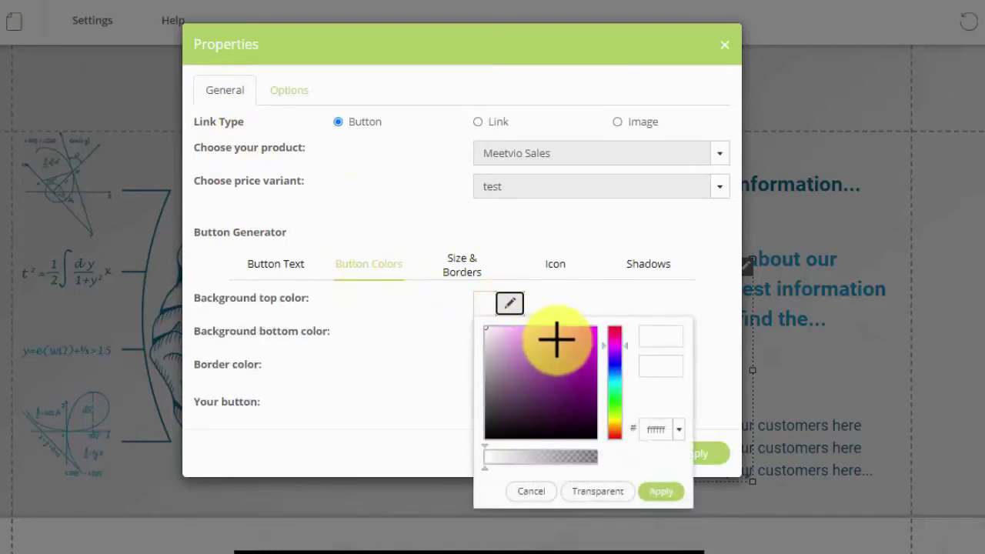
click(576, 334)
drag(615, 331, 615, 324)
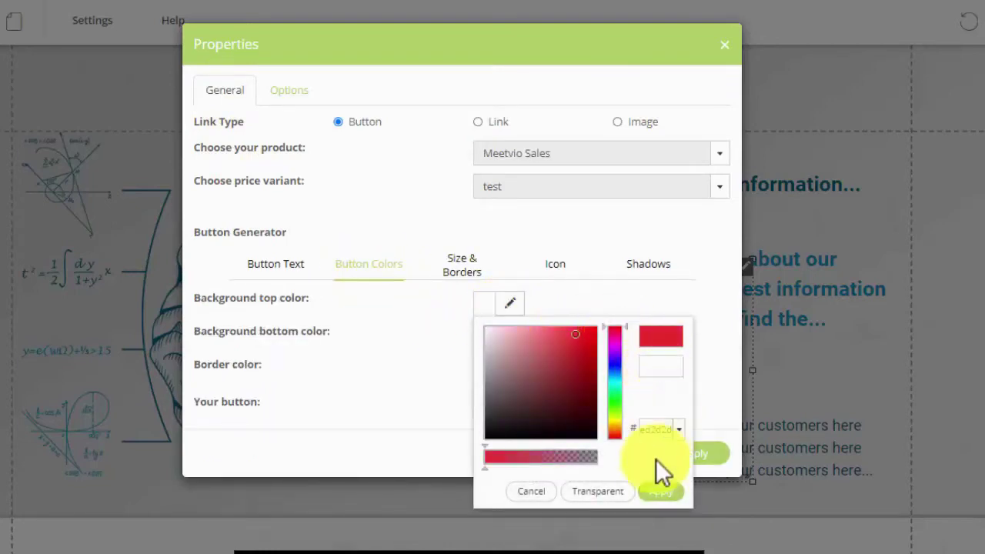
click(660, 491)
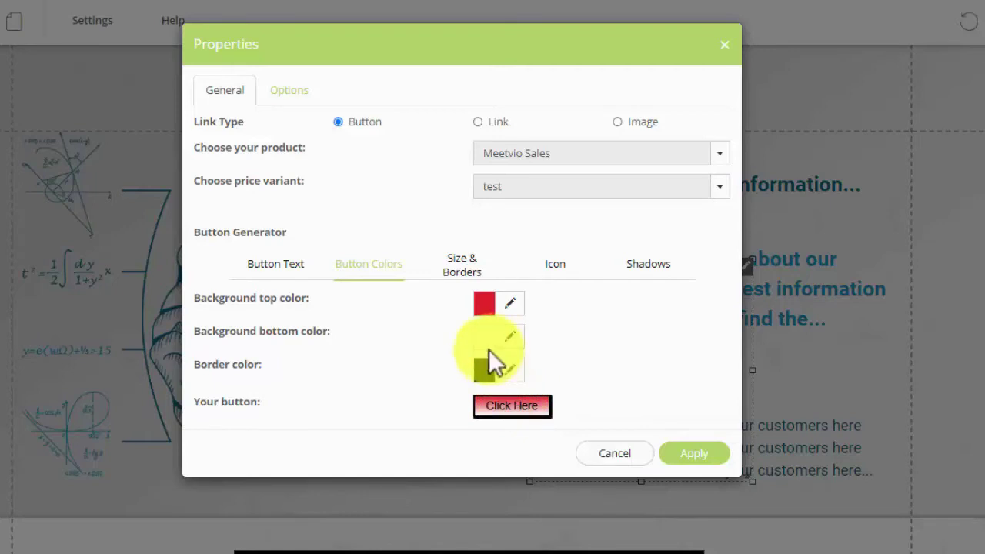
Set the buy button's background bottom color to red, fa0c0c
click(511, 338)
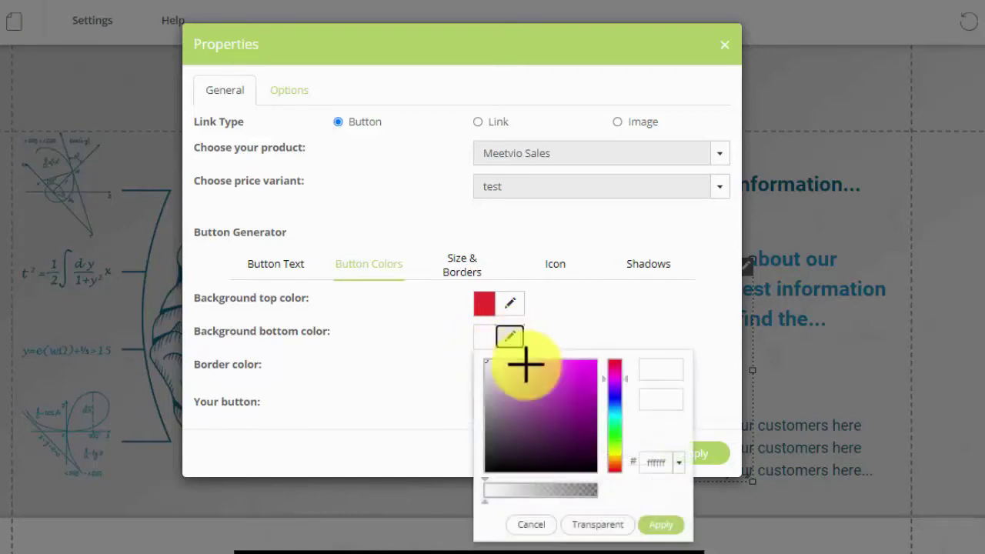
drag(528, 363, 616, 359)
click(618, 360)
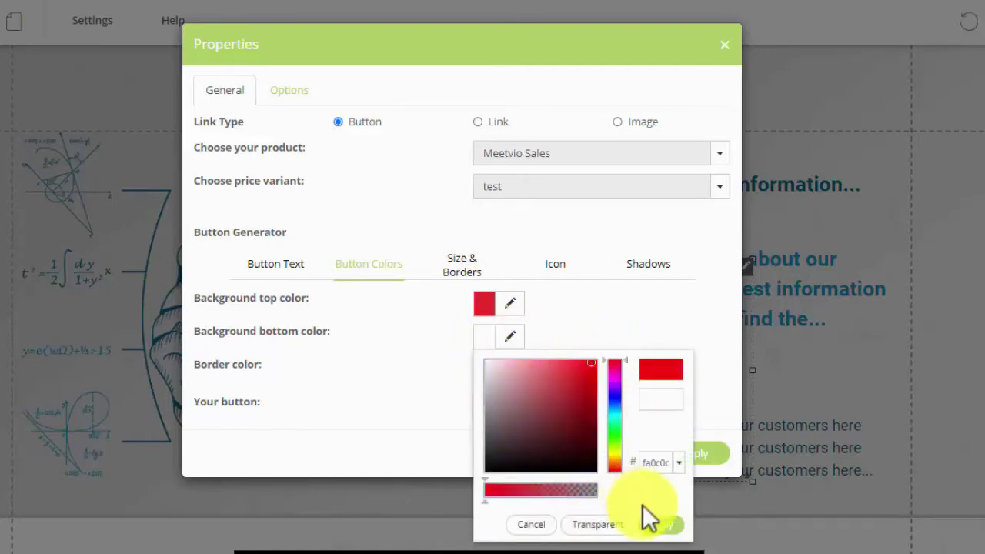
click(660, 524)
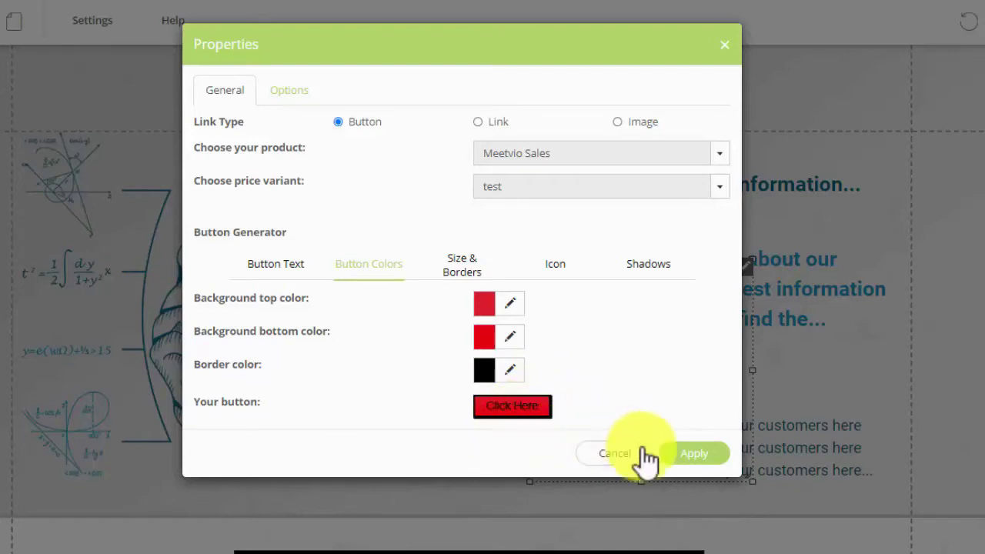
Change the buy button's text to "GO BUY NOW" and apply the button properties
click(297, 268)
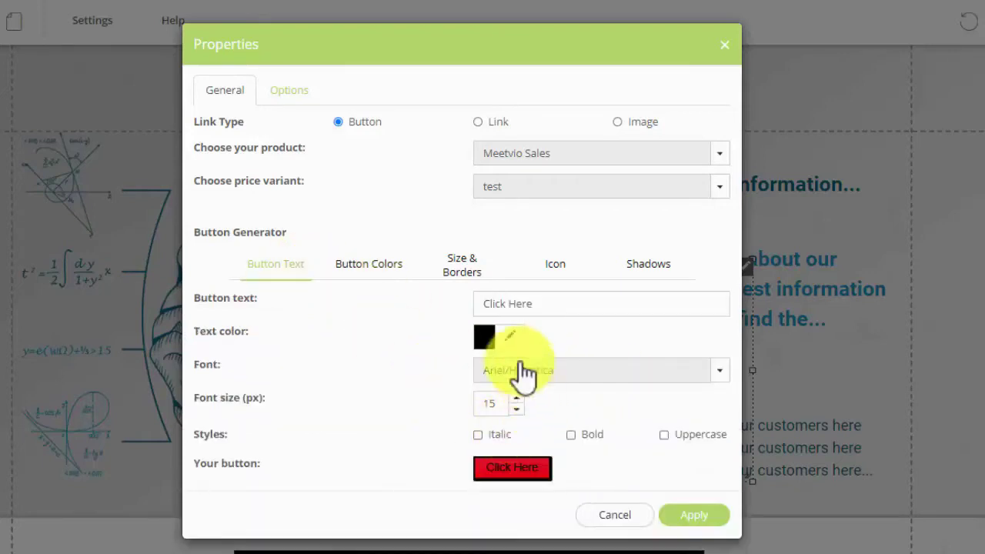
click(530, 308)
text(GO)
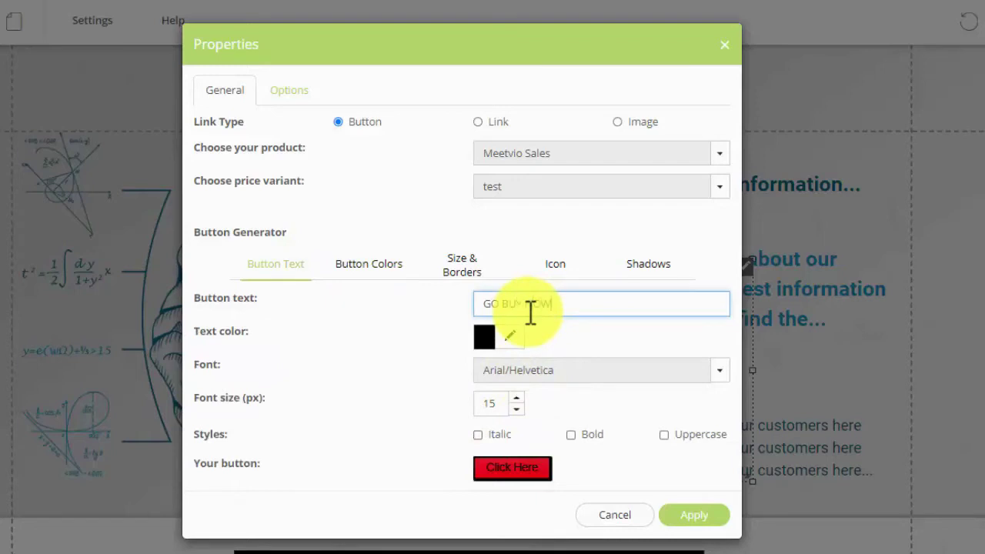
text( BUY NOW)
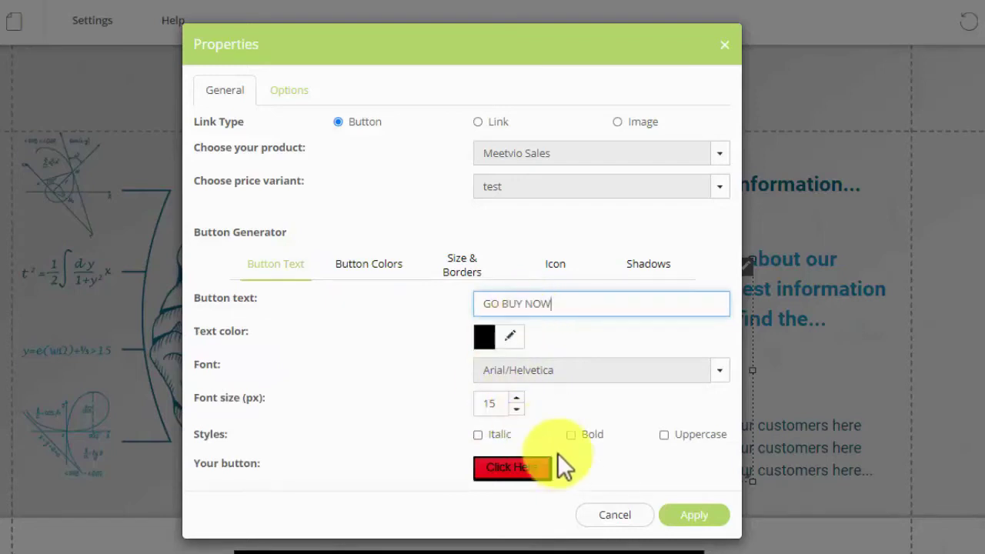
click(692, 517)
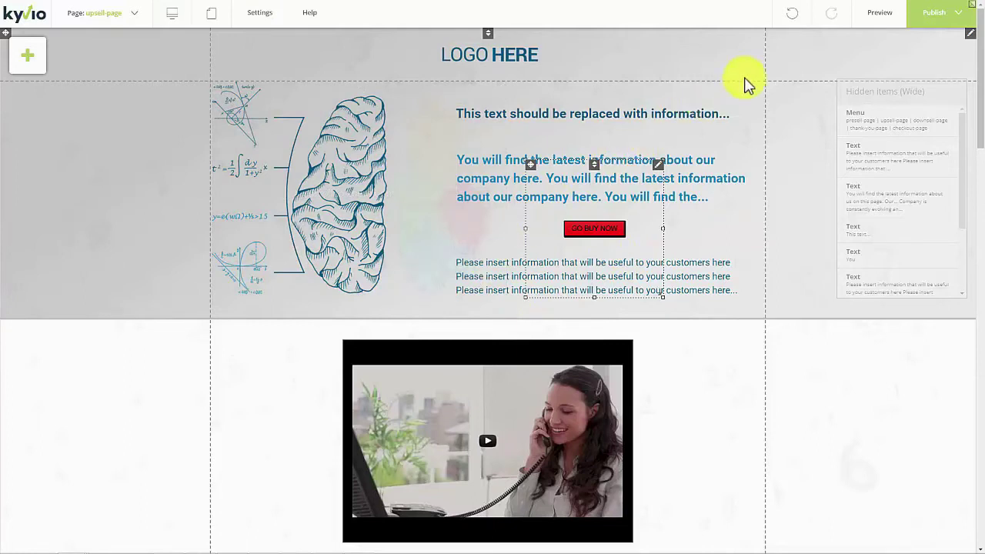
Check the publishing options and open a preview of the upsell page
click(946, 22)
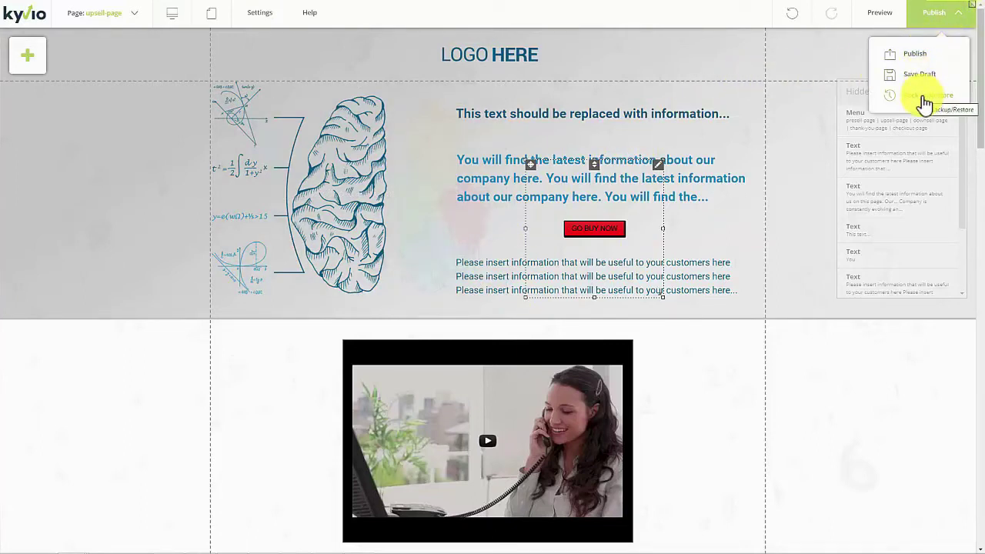
click(920, 58)
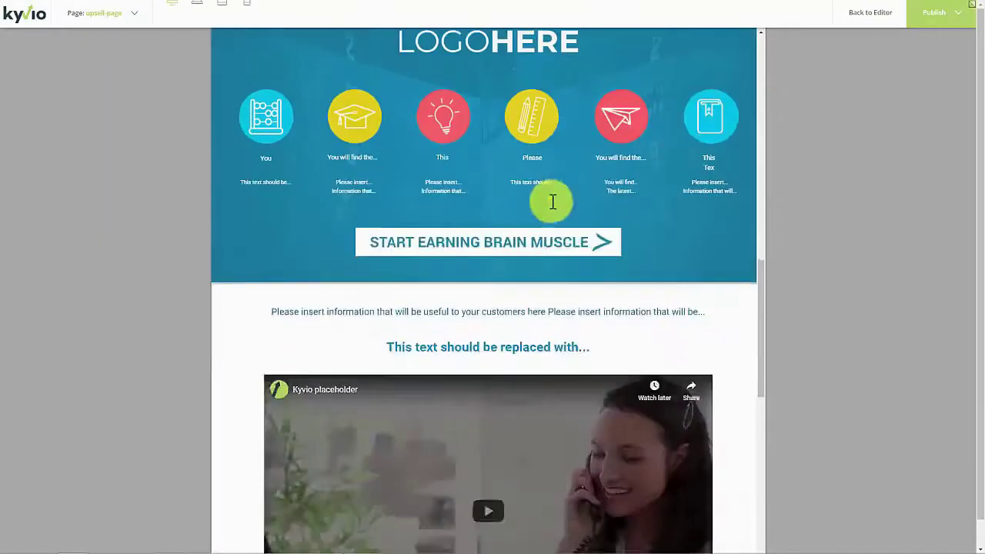
Review the upsell page preview down its whole length and return to the page editor
scroll(554, 253, down, 10)
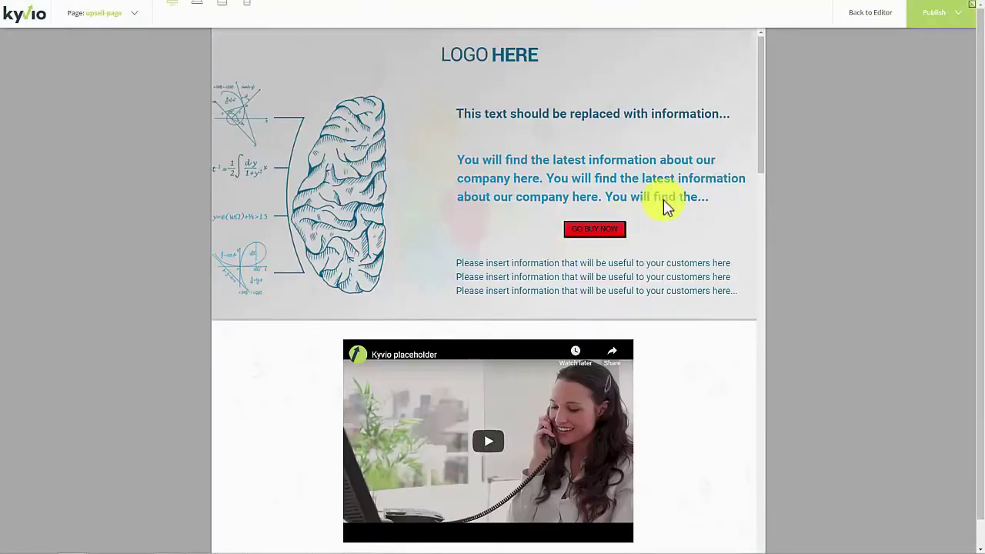
click(872, 14)
mouse_move(182, 26)
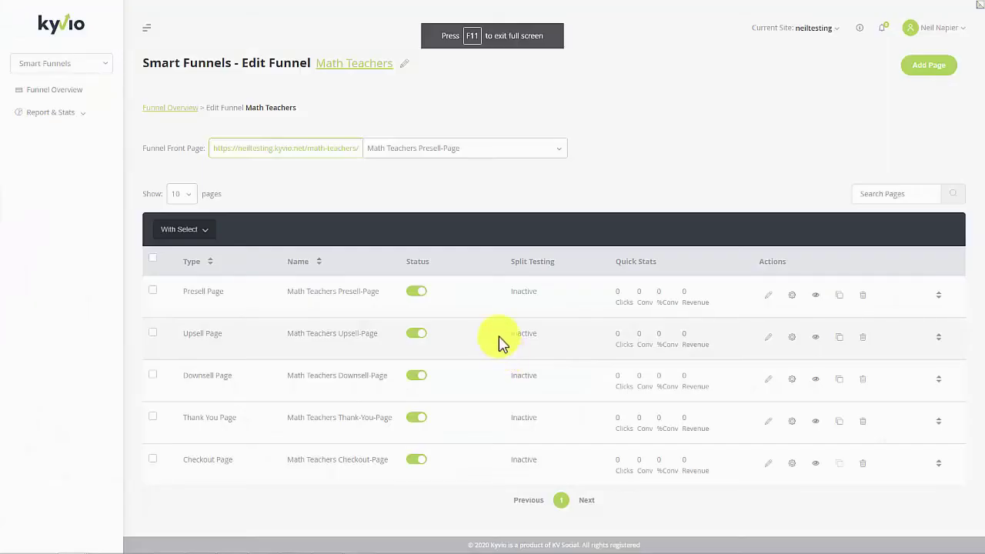
Open the live Math Teachers upsell page from the funnel's page list, examine its full layout, and return to Kyvio
click(816, 337)
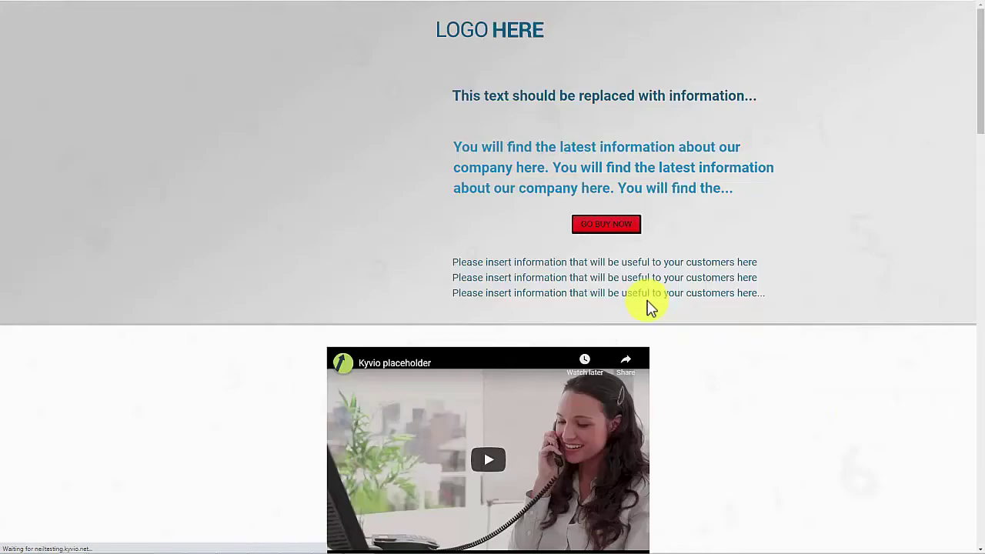
scroll(644, 304, down, 5)
scroll(635, 339, up, 5)
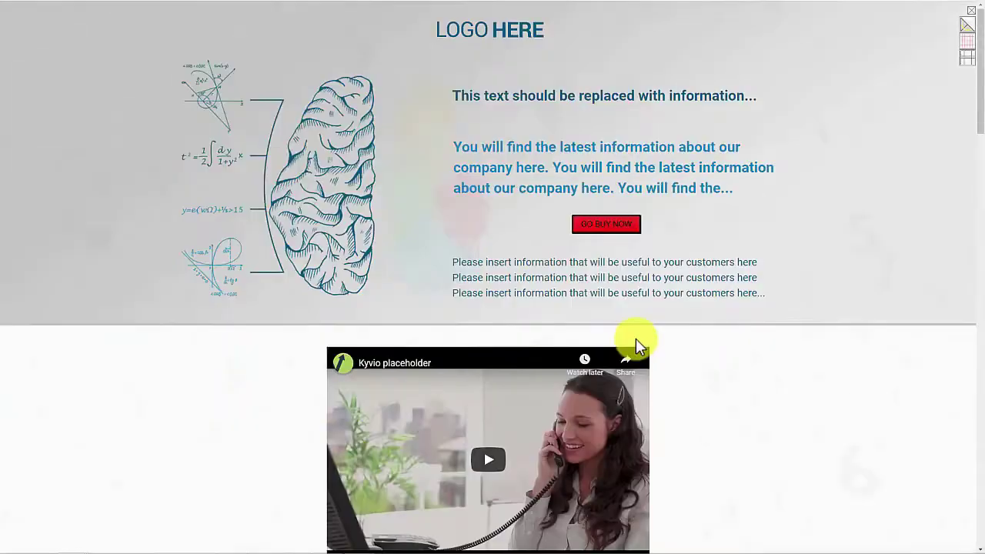
scroll(708, 272, down, 7)
scroll(708, 273, up, 10)
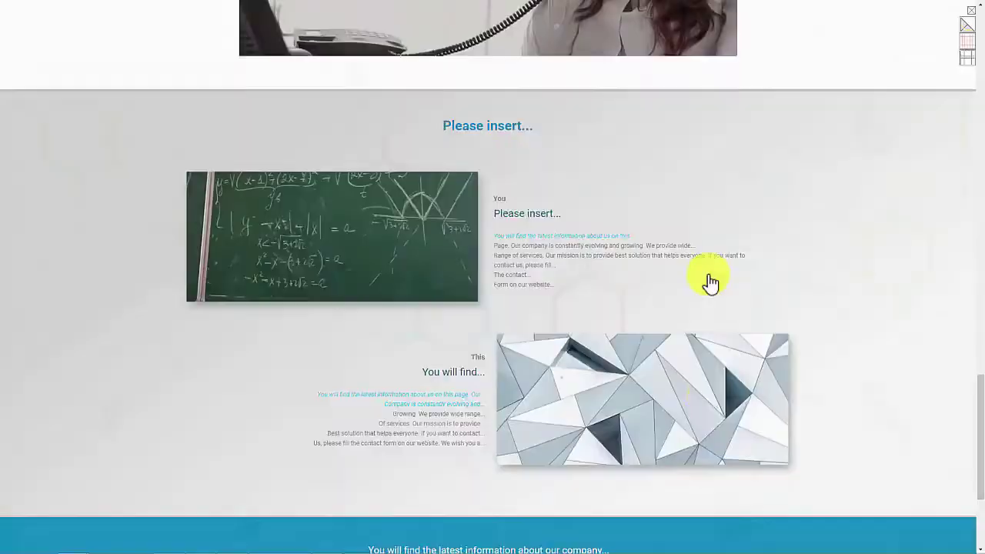
scroll(705, 285, down, 2)
middle_click(706, 341)
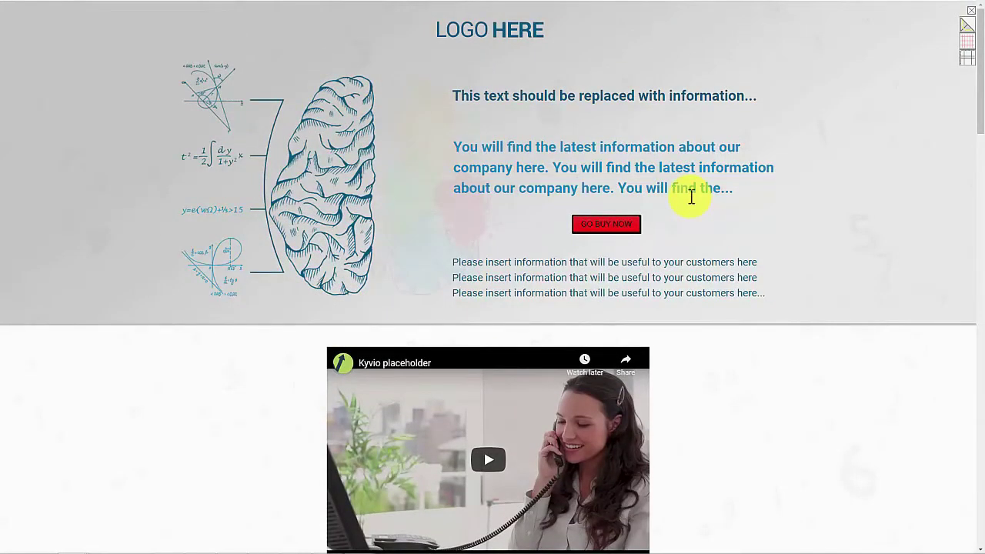
key(F11)
scroll(600, 239, down, 15)
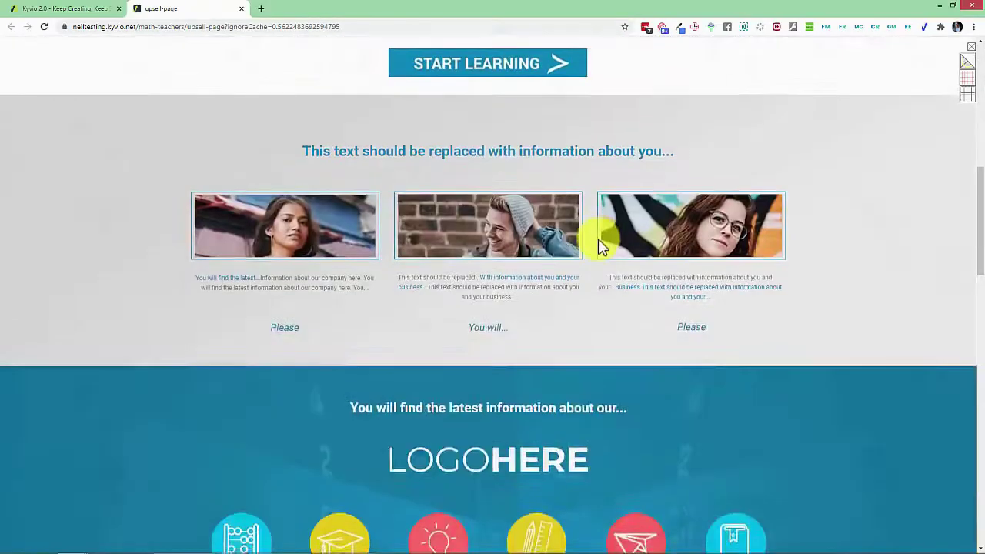
scroll(599, 259, up, 5)
key(ctrl+1)
key(F11)
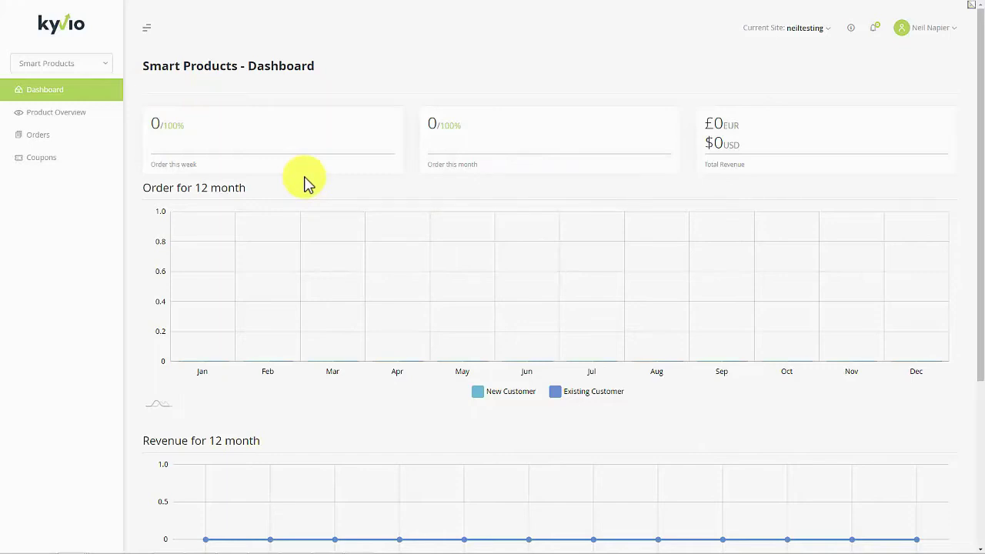
Review the Smart Products dashboard charts and the Meetvio Sales order and revenue stats in the product overview
scroll(348, 337, down, 3)
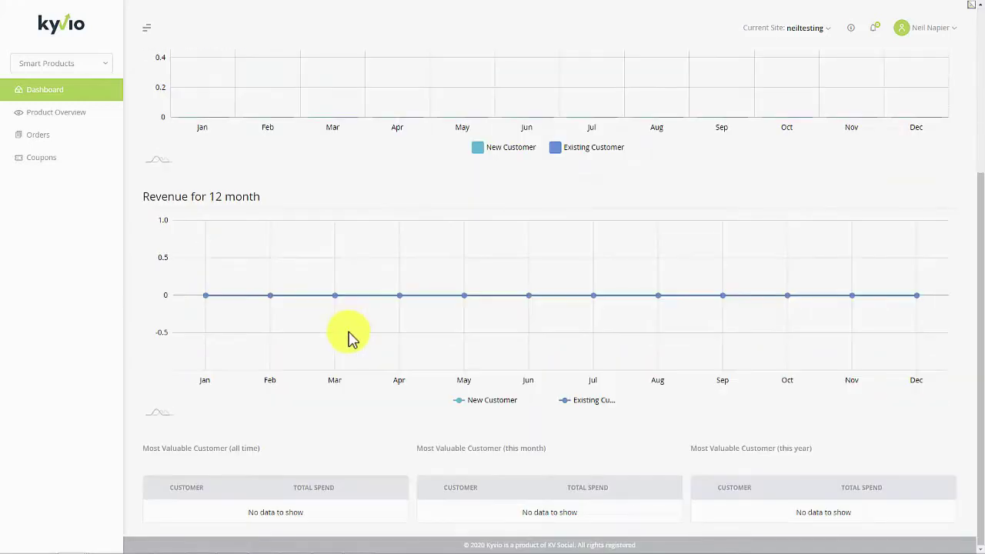
scroll(196, 200, up, 3)
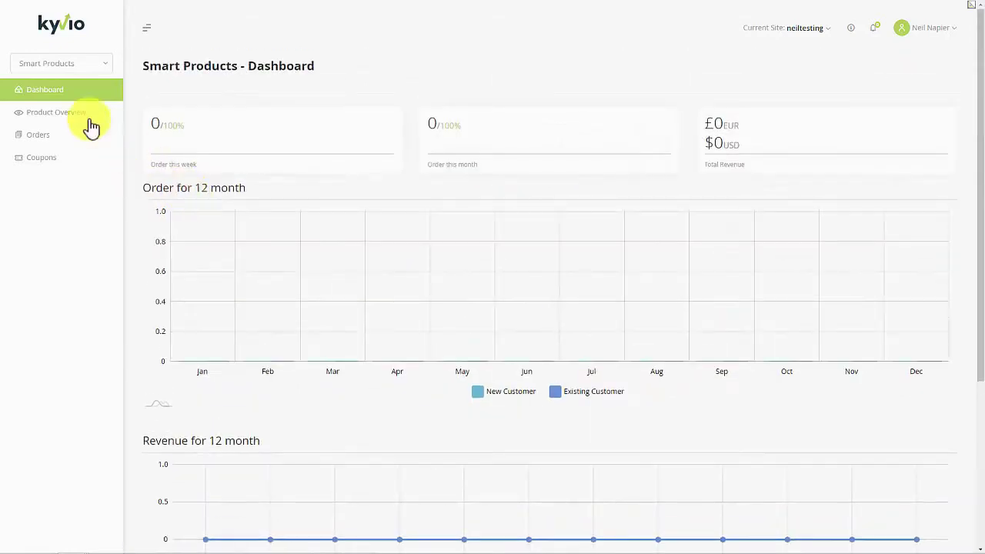
click(82, 117)
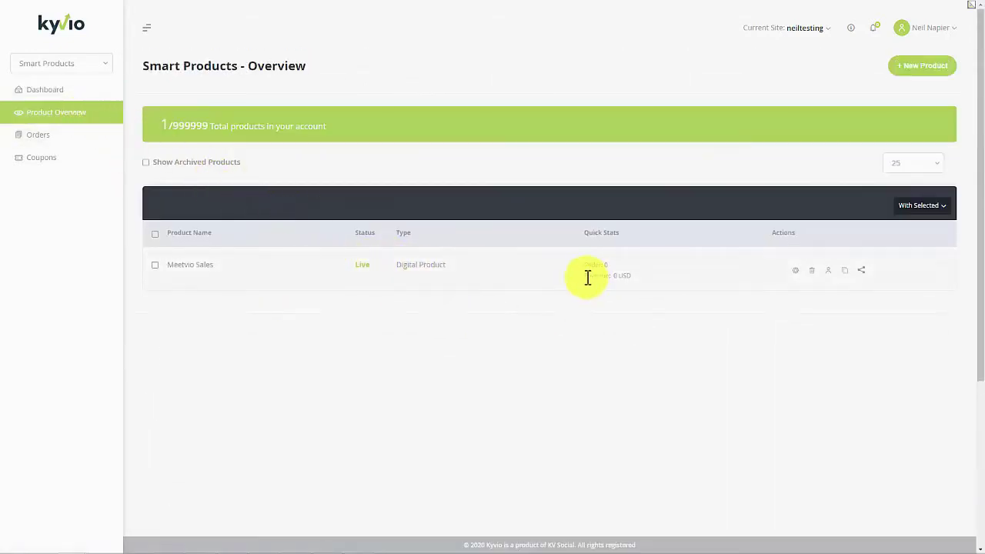
double_click(607, 265)
double_click(615, 276)
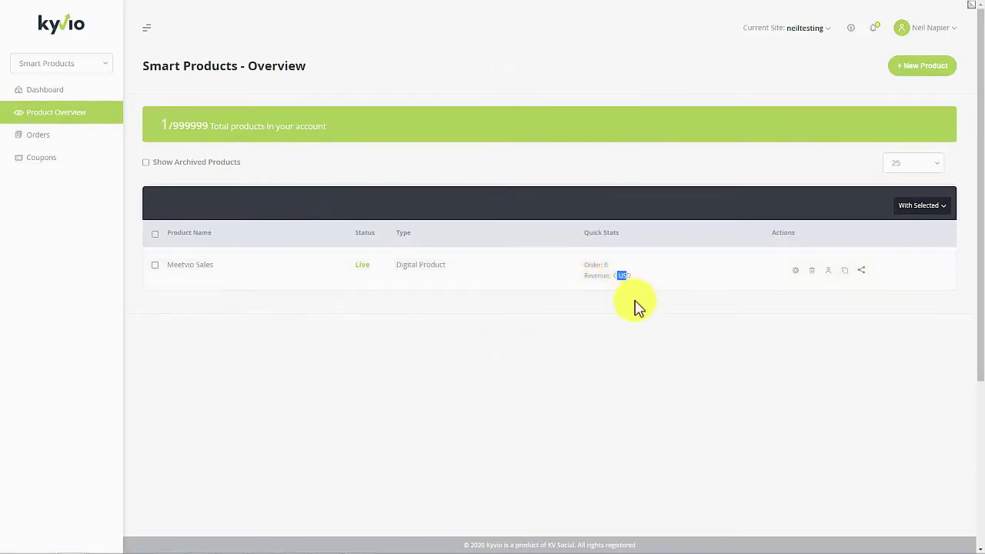
click(636, 306)
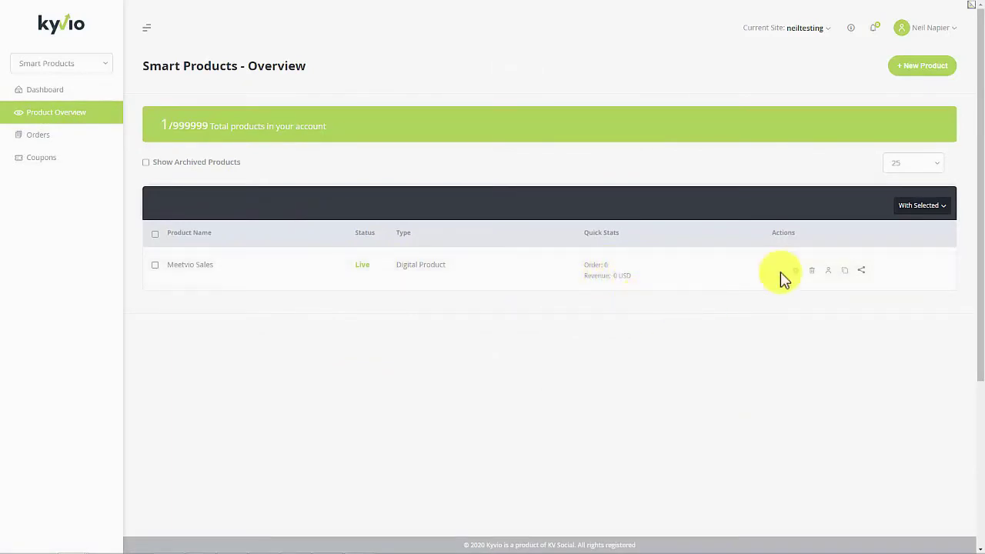
Start a new product, choose the Digital Product type and continue to the product information
click(922, 68)
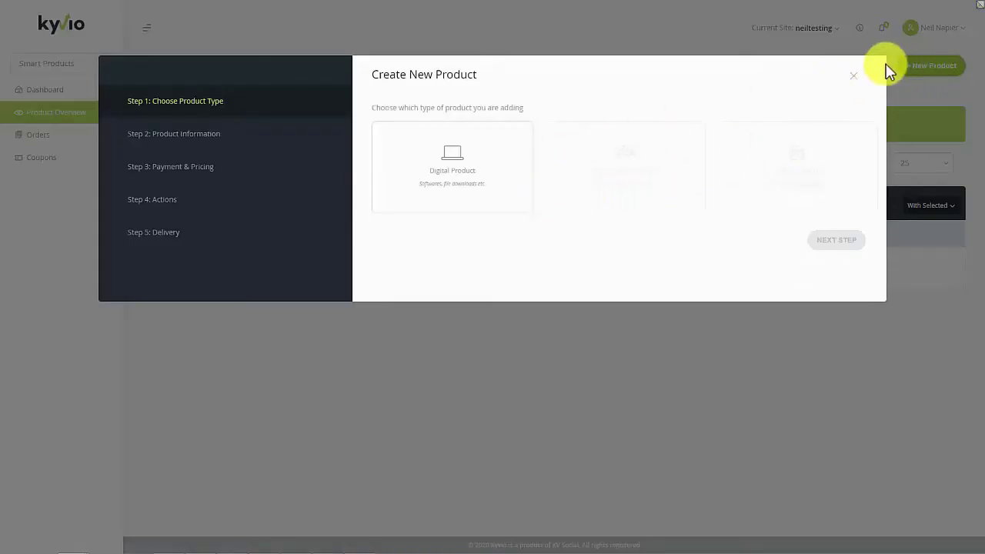
click(495, 206)
click(827, 244)
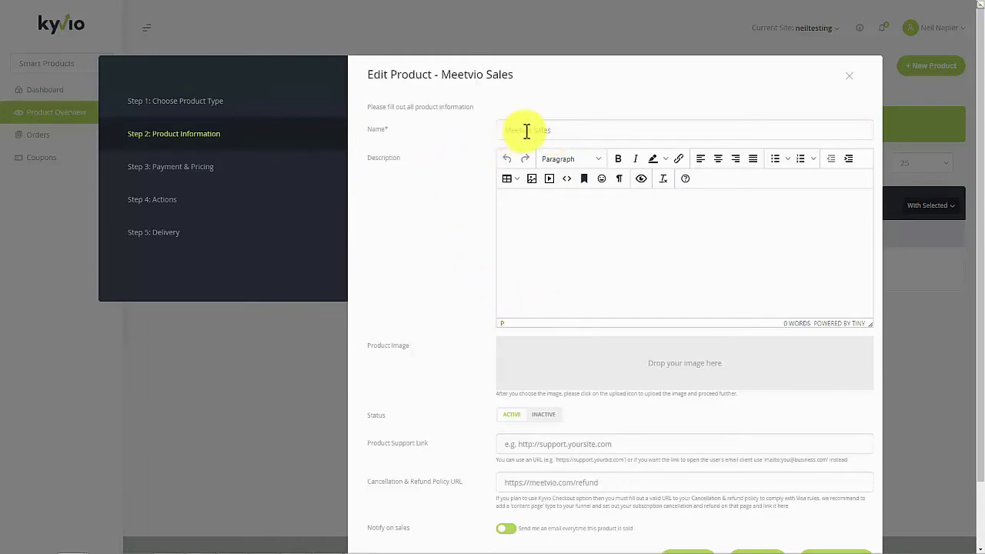
Fill the Meetvio Sales product support link with the suggested support.kyvio address and continue to payment and pricing
scroll(567, 293, down, 1)
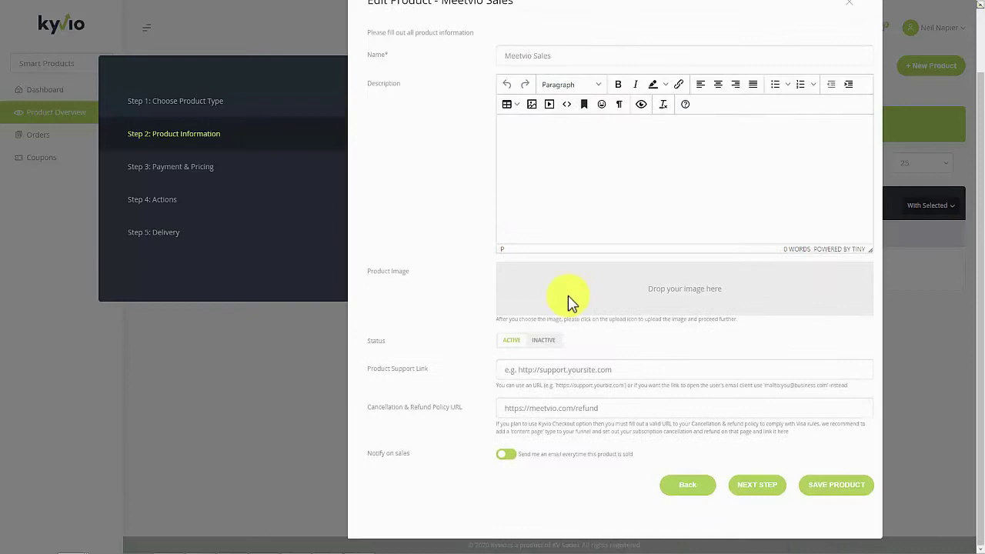
click(588, 370)
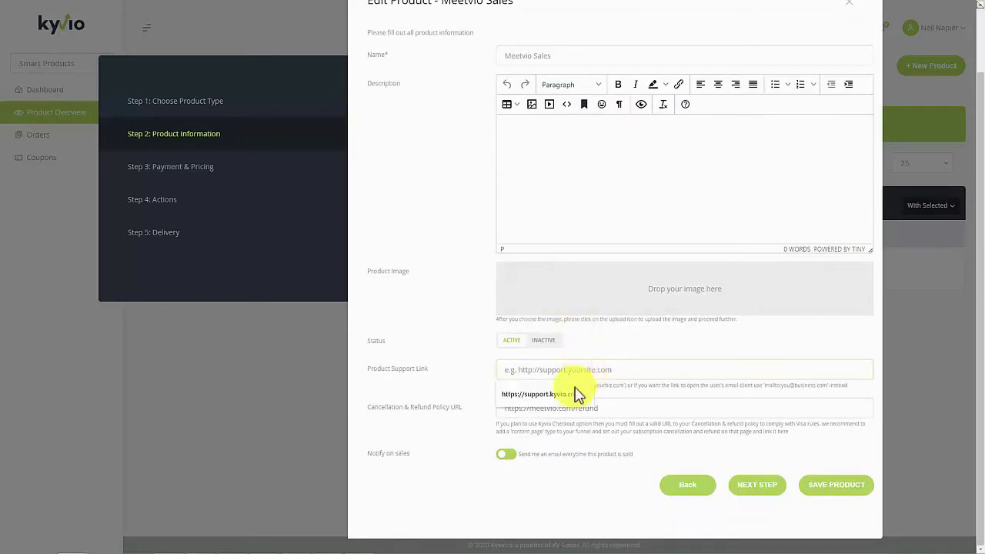
click(576, 396)
click(758, 486)
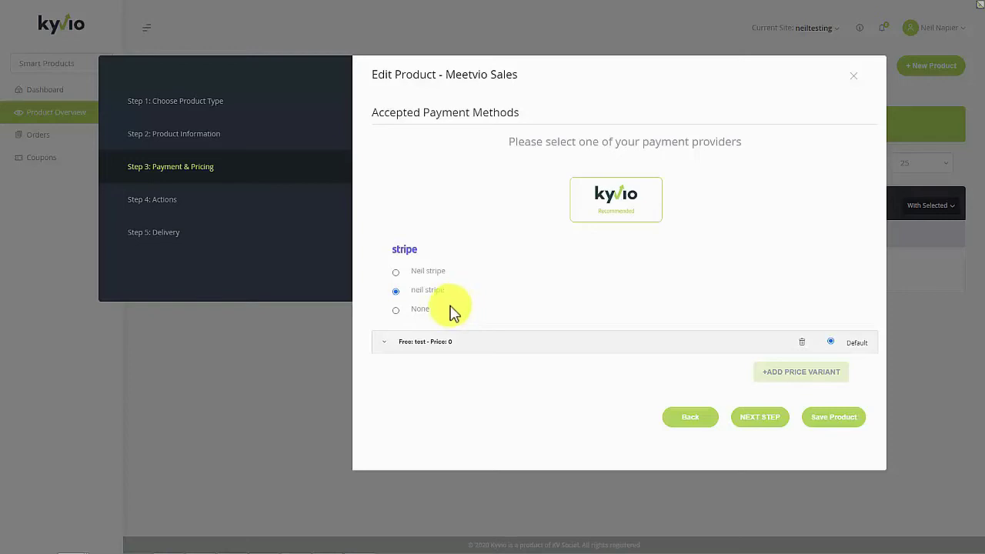
Change the test price variant's pricing type to Subscription and set its monthly price to 69
click(420, 348)
scroll(424, 356, down, 4)
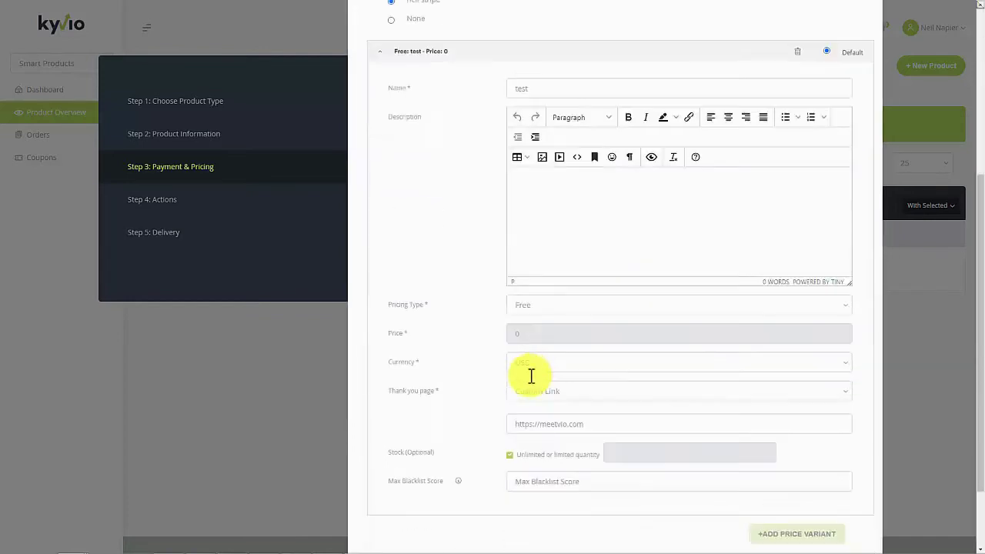
click(543, 308)
click(553, 363)
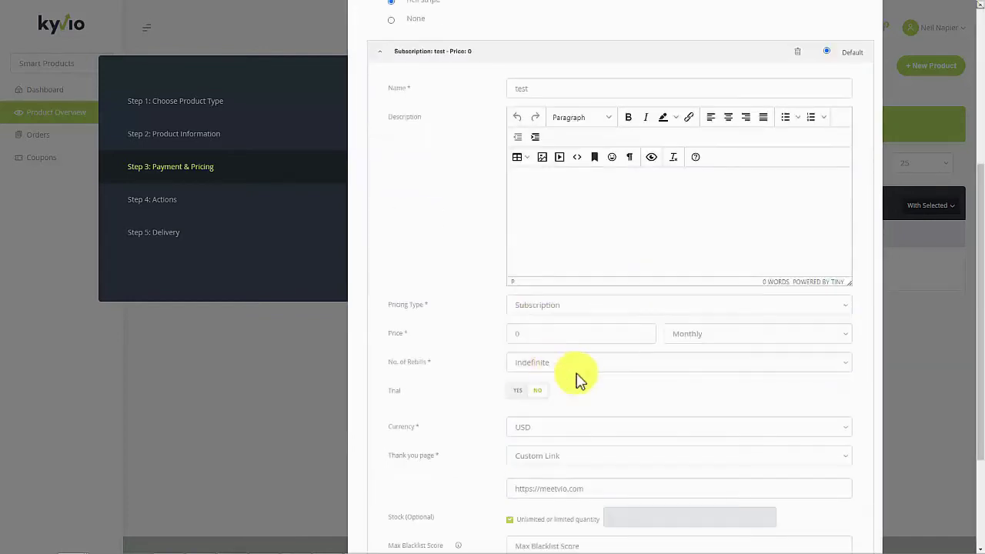
click(560, 334)
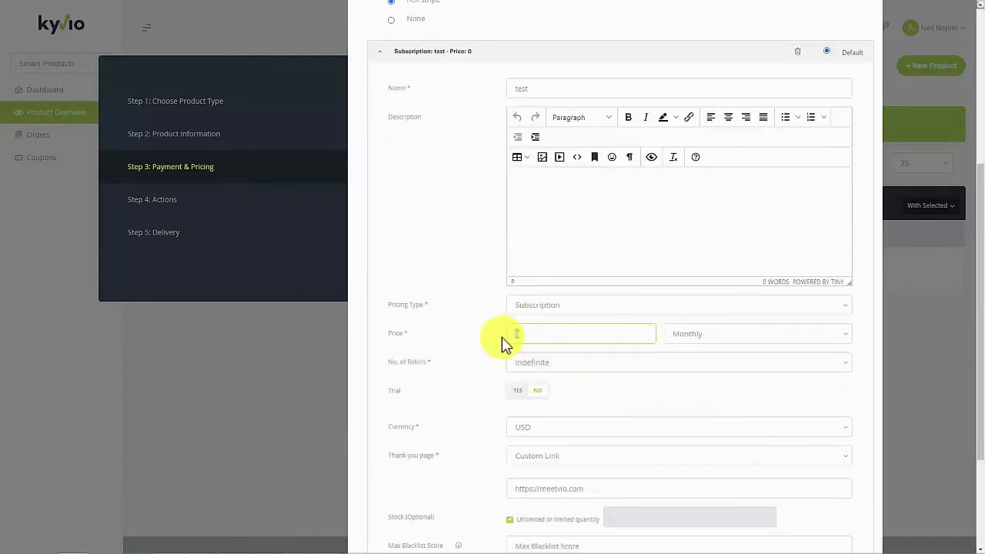
text(69)
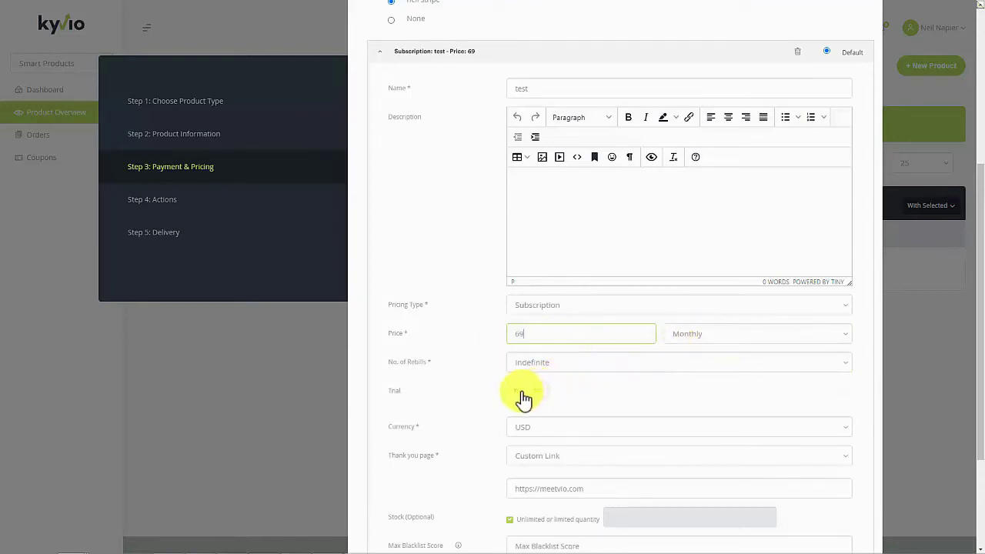
middle_click(476, 426)
scroll(478, 430, down, 1)
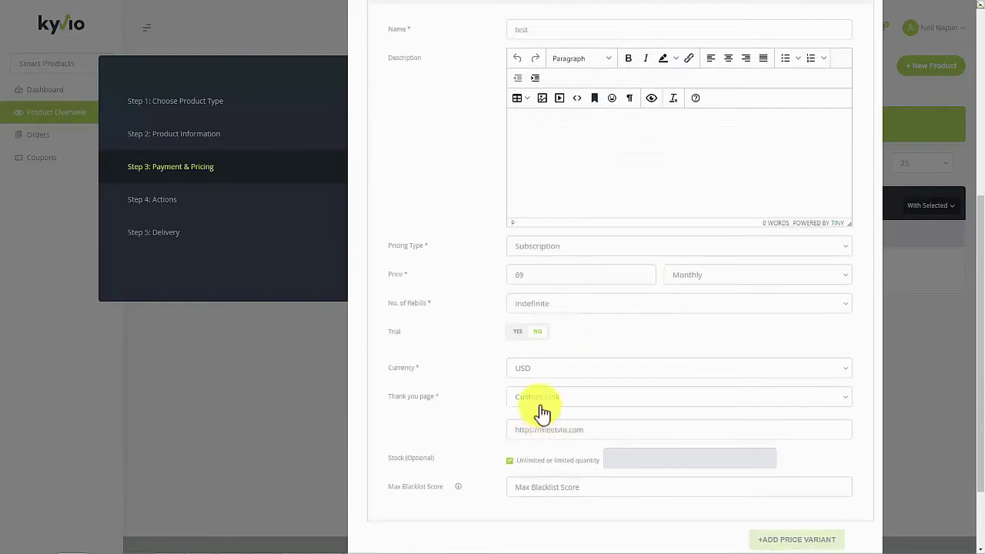
scroll(497, 433, down, 1)
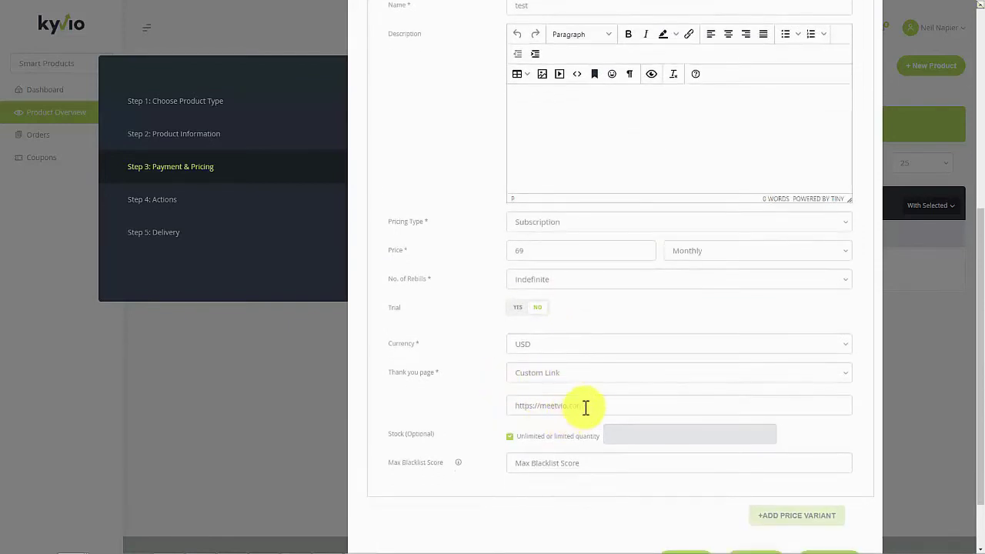
click(596, 406)
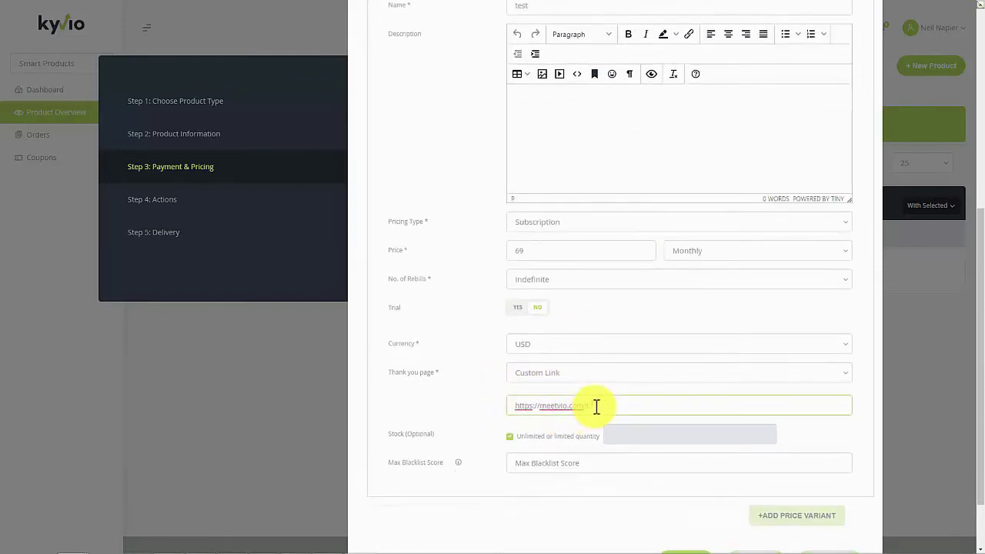
text(/ty)
scroll(504, 485, down, 1)
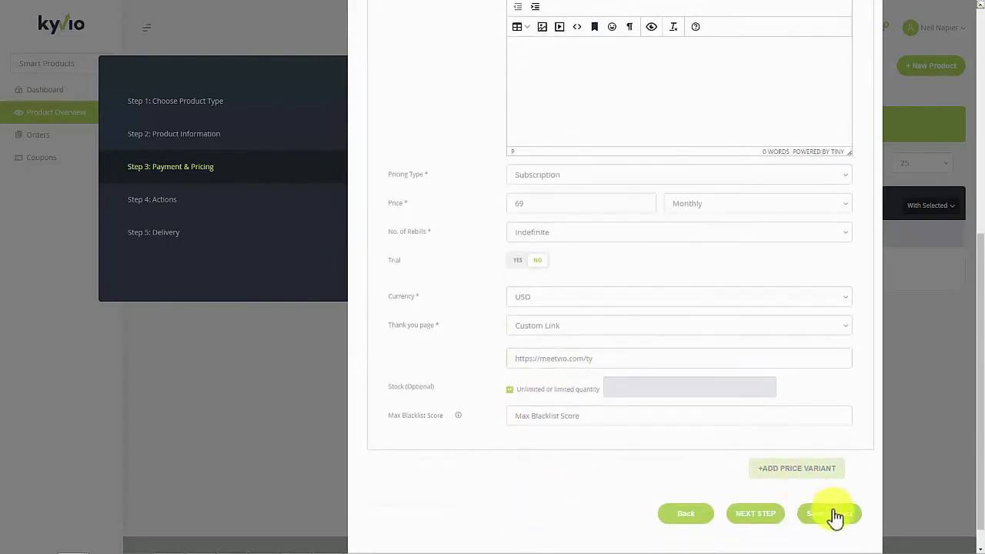
click(776, 515)
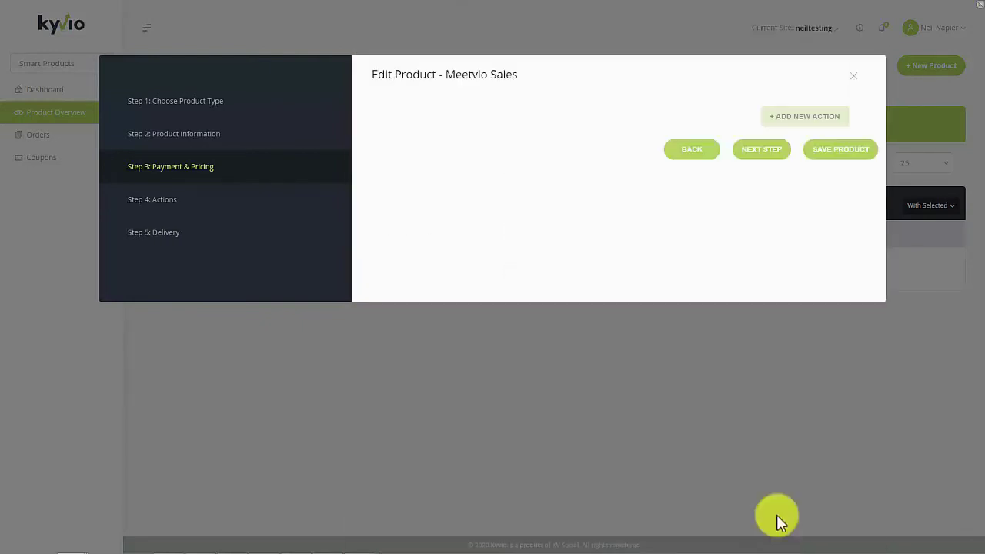
click(739, 147)
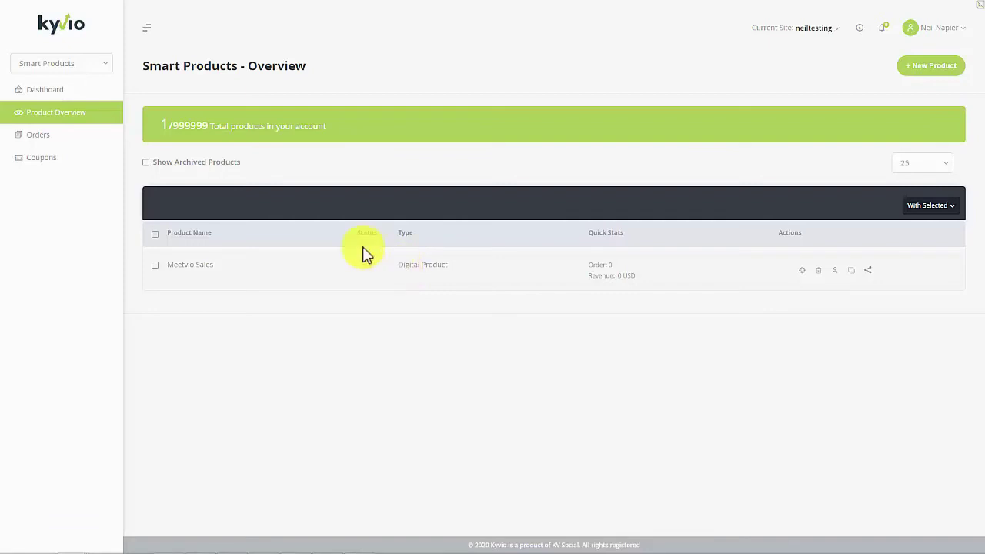
Start a new Import Funnel in Smart Funnels and add two page URL entries to it
click(93, 66)
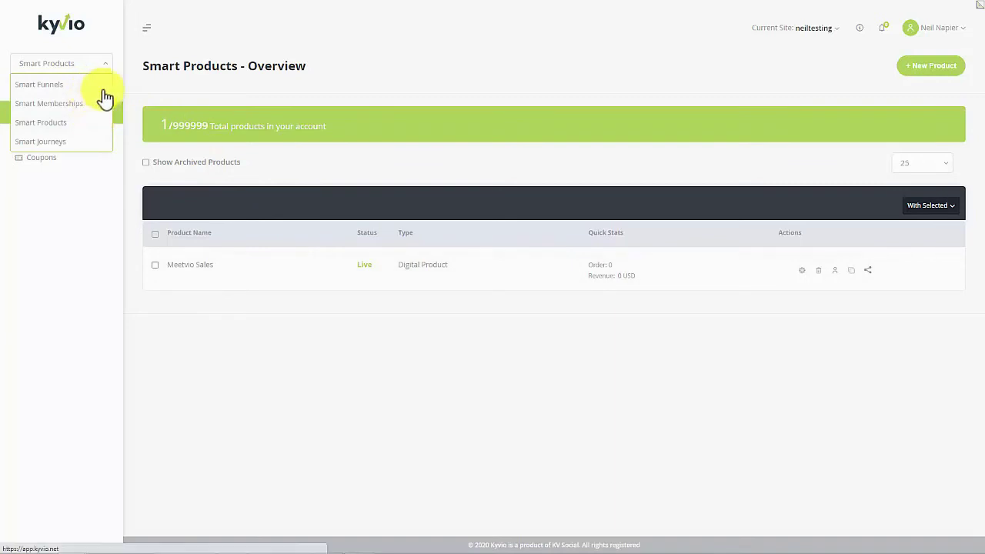
click(90, 86)
click(912, 67)
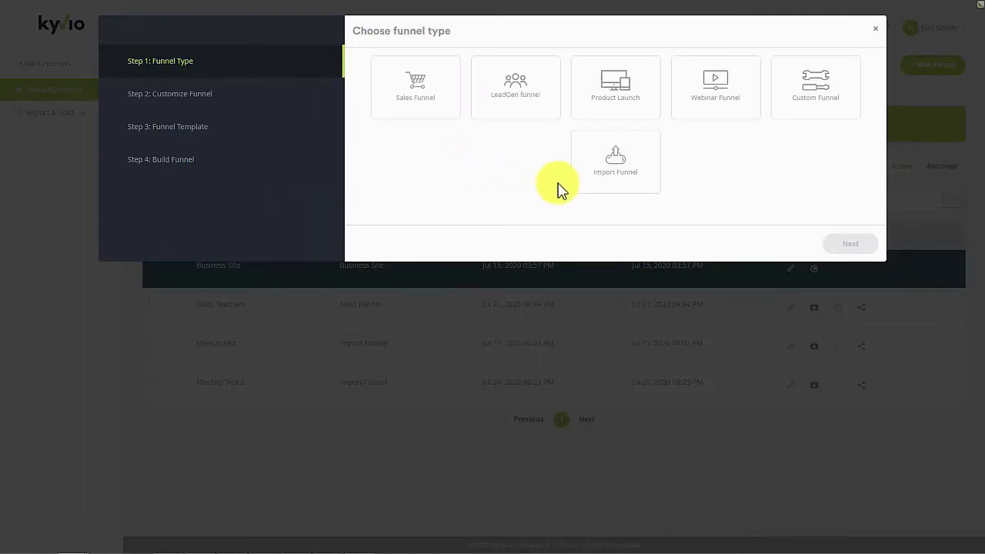
click(616, 175)
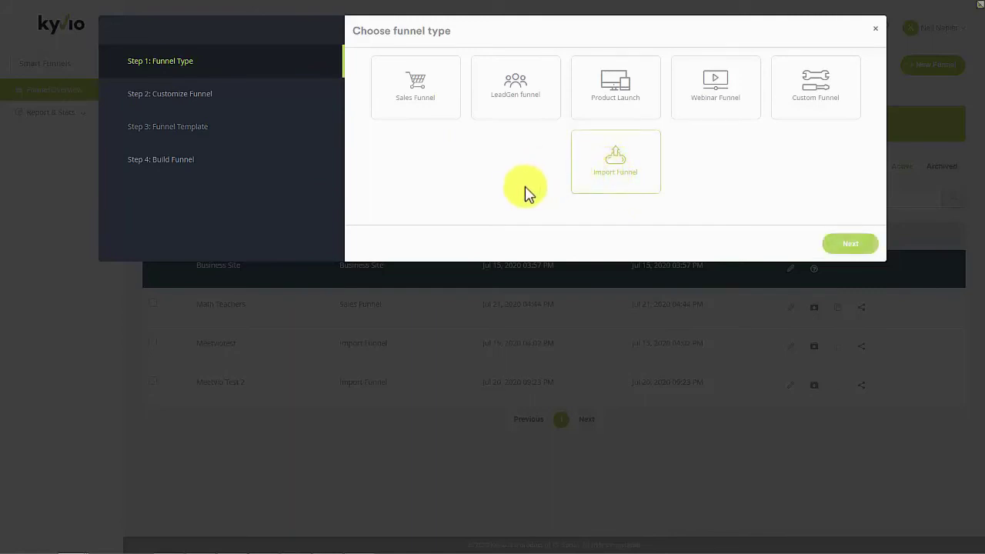
click(843, 246)
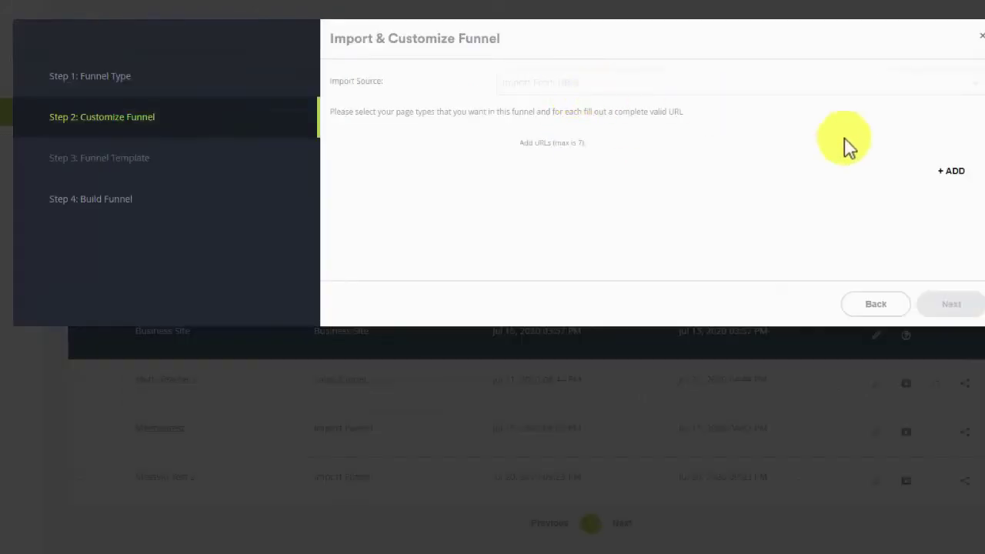
click(951, 171)
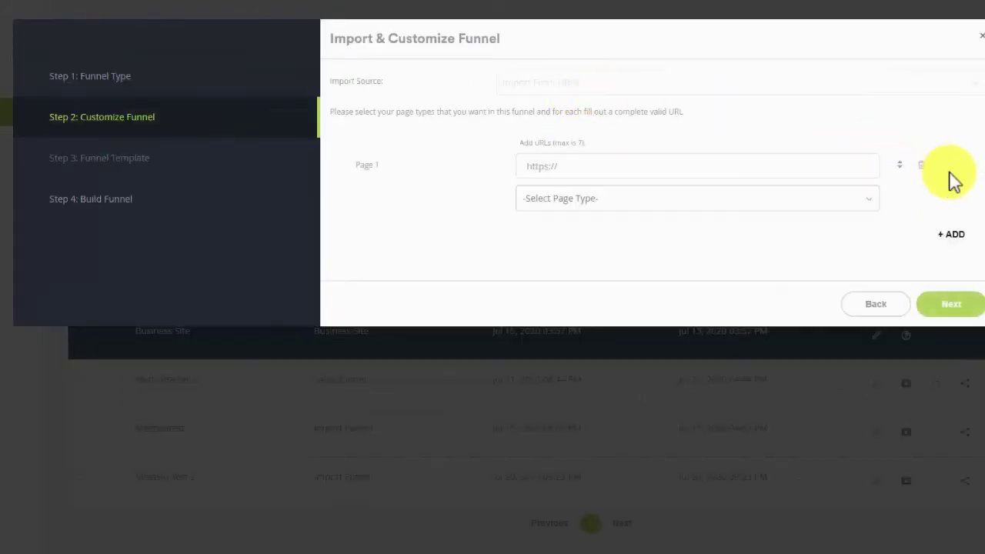
click(951, 235)
click(587, 169)
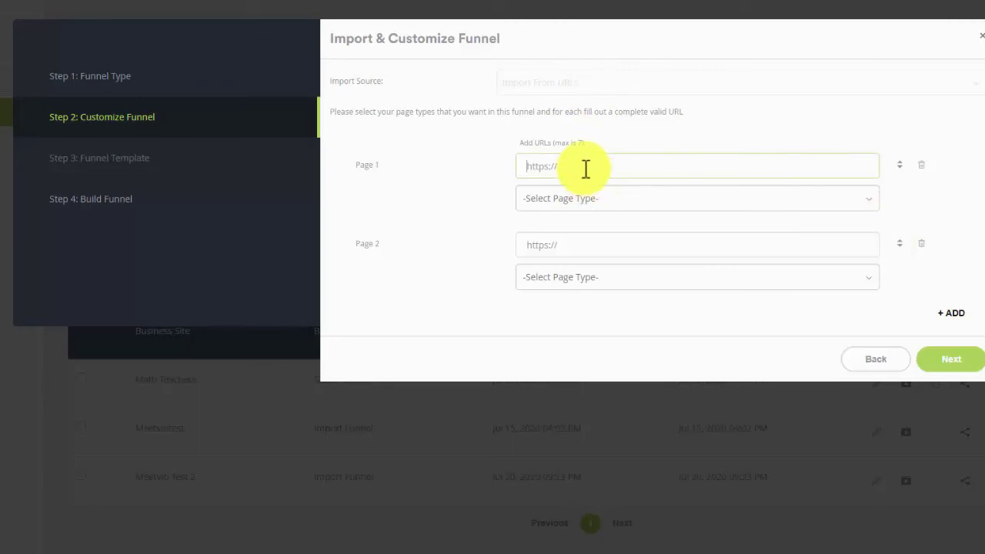
text(https://www.hitc.com/en-gb/2020/06/24/tony-robbins-comeback-challenge/)
key(ctrl+a)
key(BackSpace)
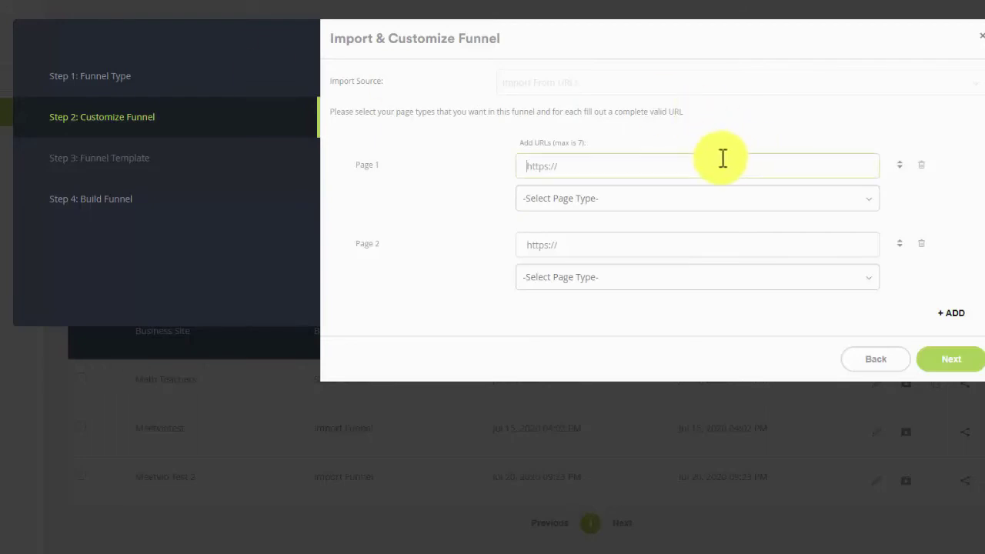
text(https://makemycomeback.com/comeback)
click(619, 200)
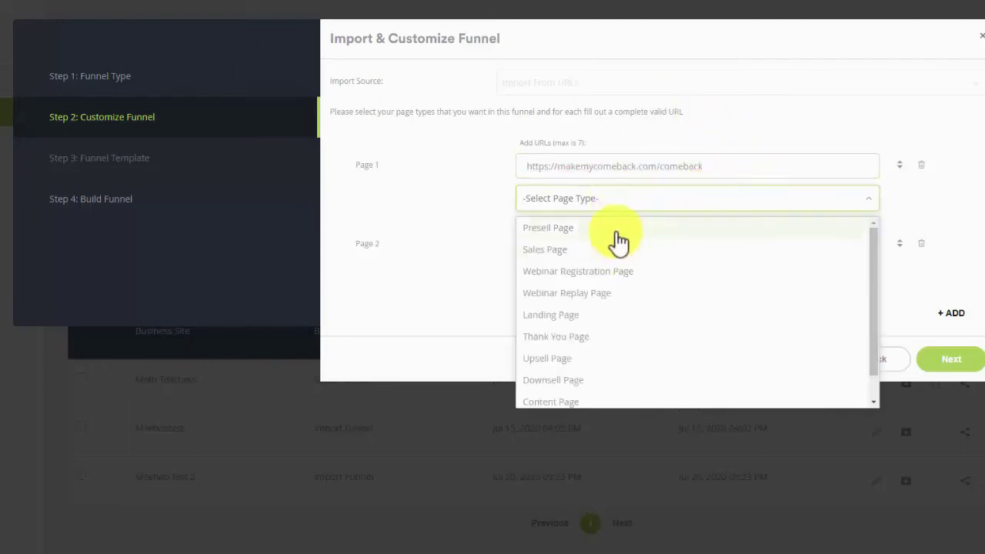
click(619, 231)
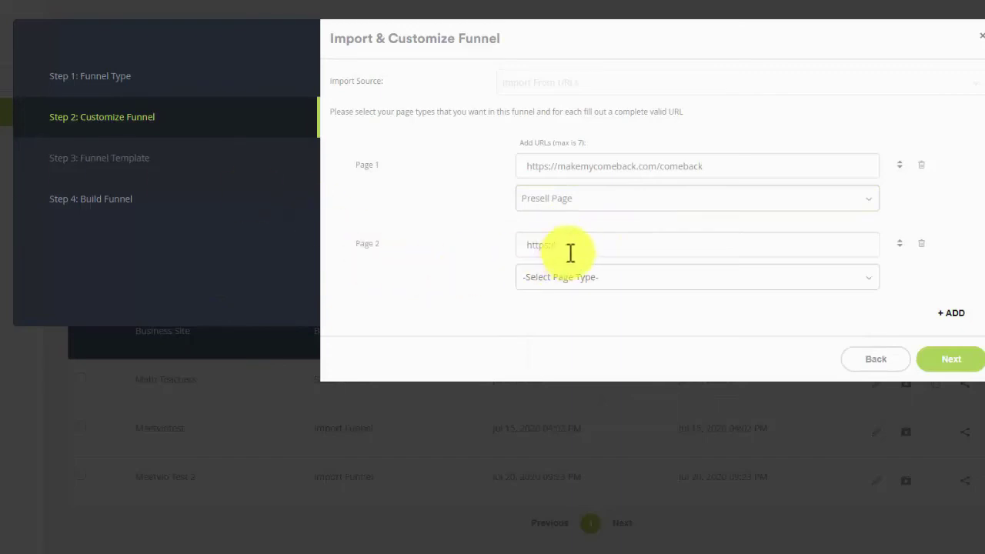
click(569, 251)
text(https://makemycomeback.com/welcome-vip)
click(587, 279)
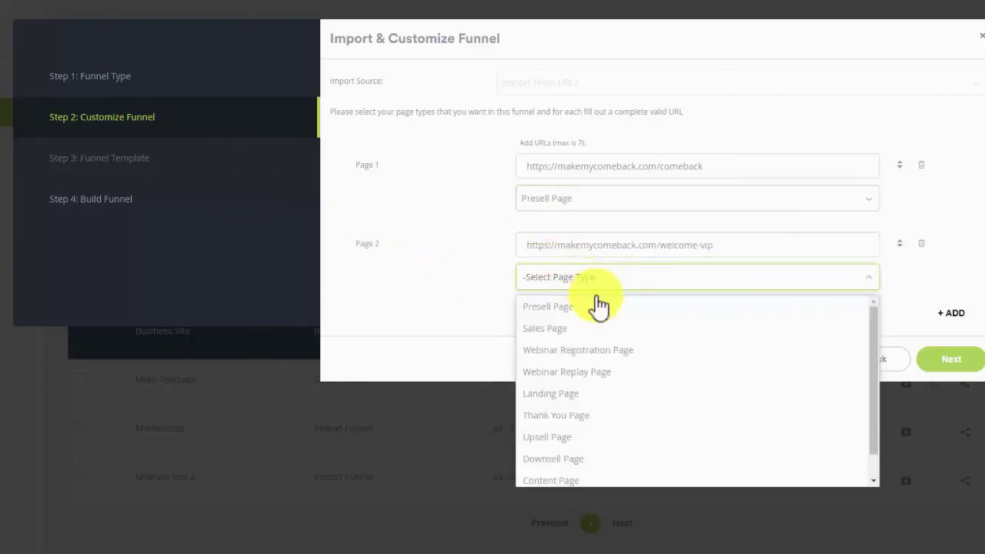
click(605, 416)
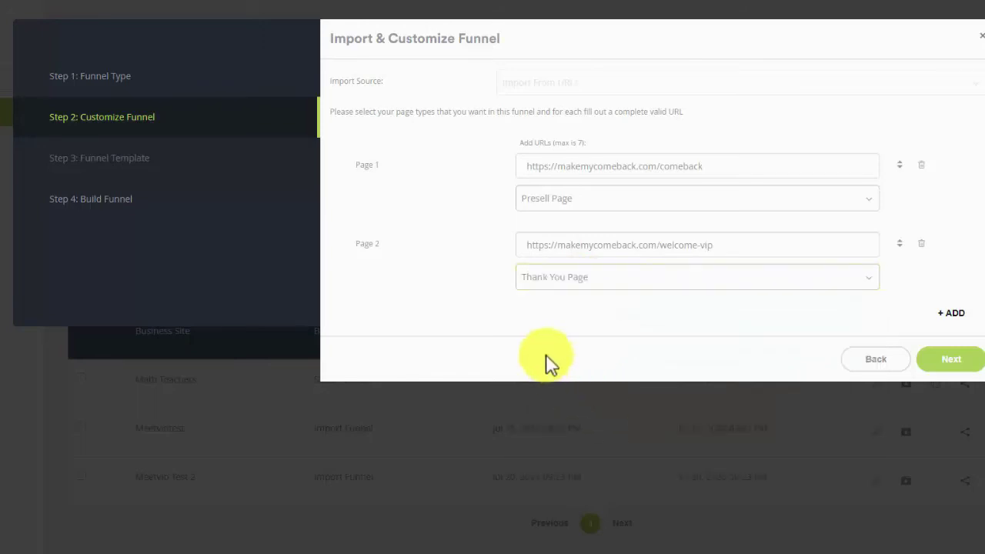
click(941, 362)
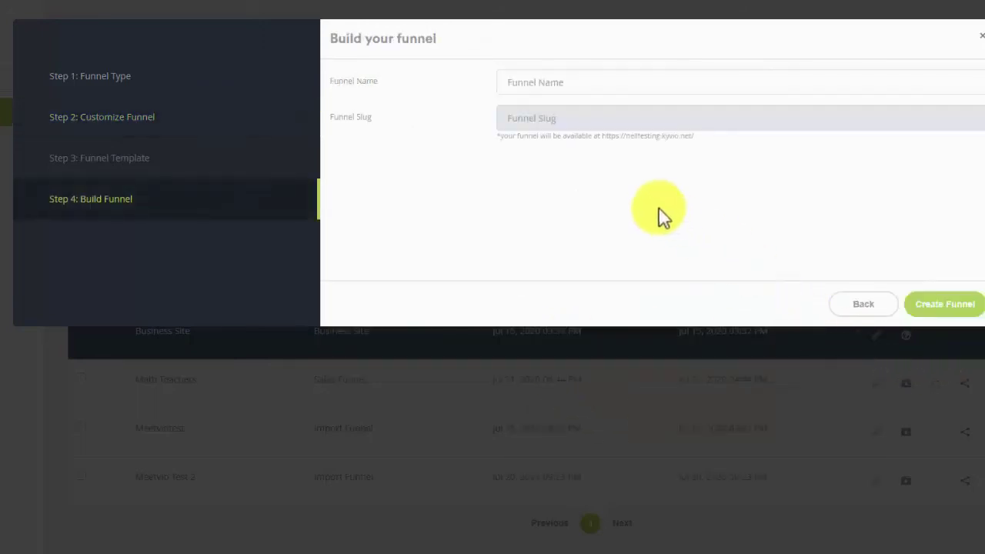
Name the imported funnel "Tony Robbins Comeback Funnel"
click(528, 90)
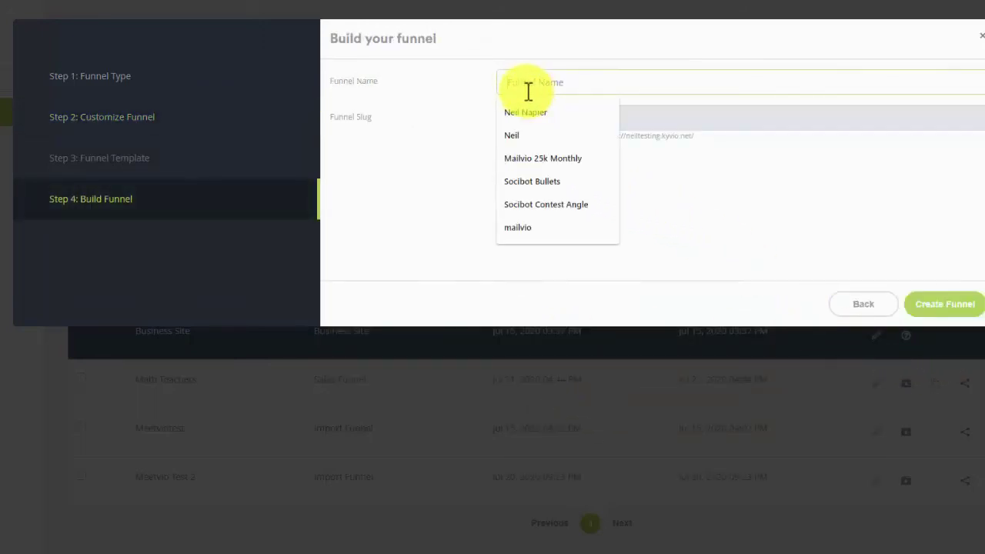
text(Tony Funnel)
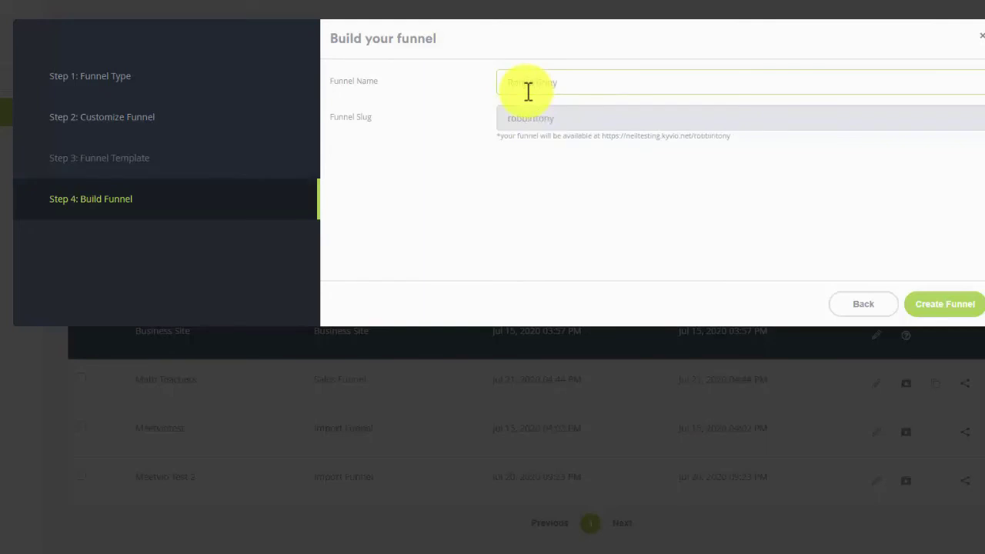
text(obbins Comeback Funnel)
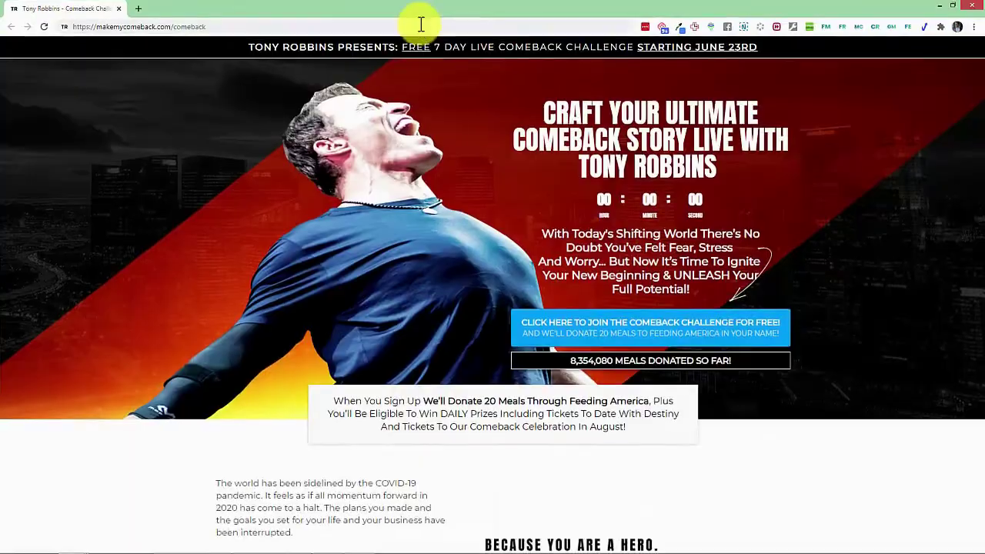
Look through the original comeback and welcome-vip web pages, and create the imported funnel
scroll(479, 222, down, 10)
scroll(479, 241, down, 3)
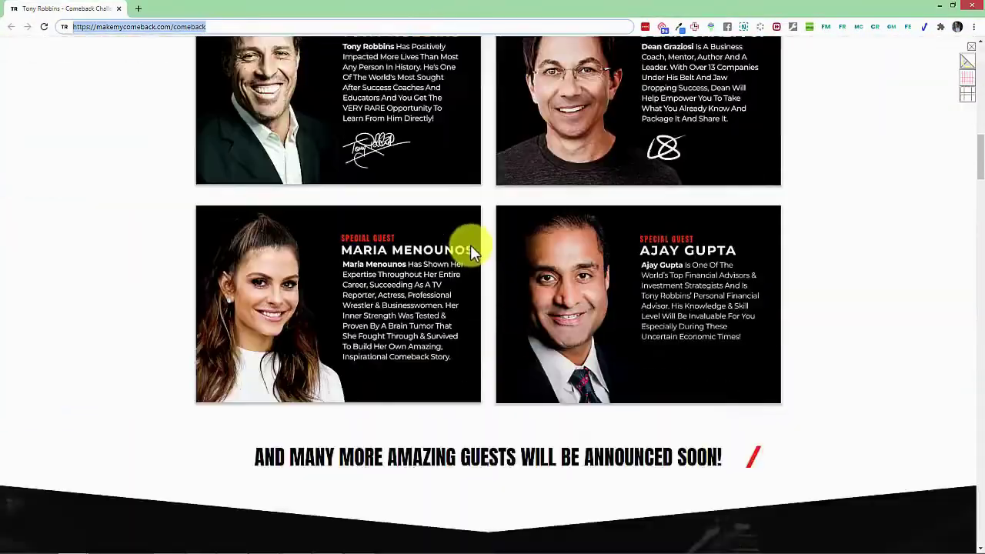
scroll(464, 244, up, 15)
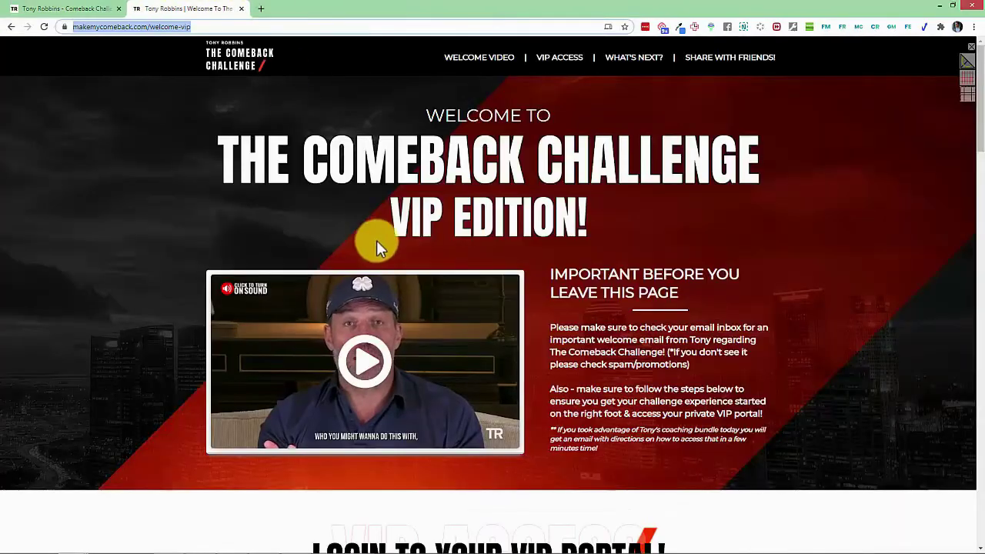
scroll(377, 246, down, 10)
scroll(382, 252, down, 10)
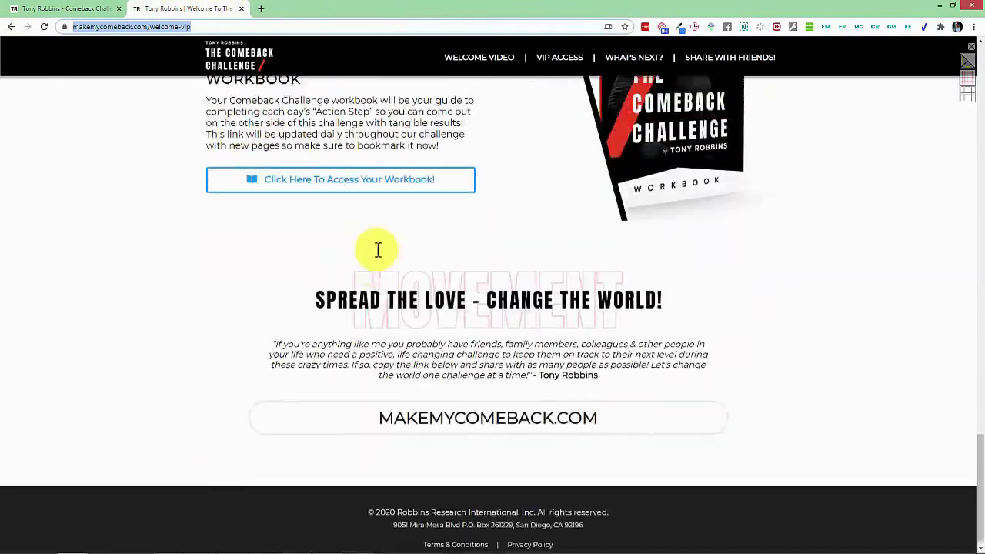
scroll(377, 249, up, 20)
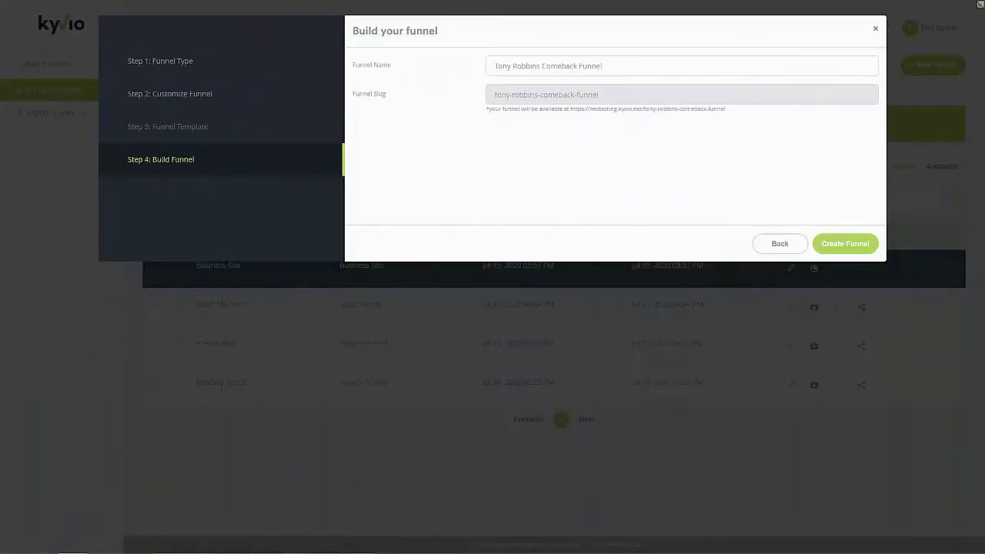
click(845, 245)
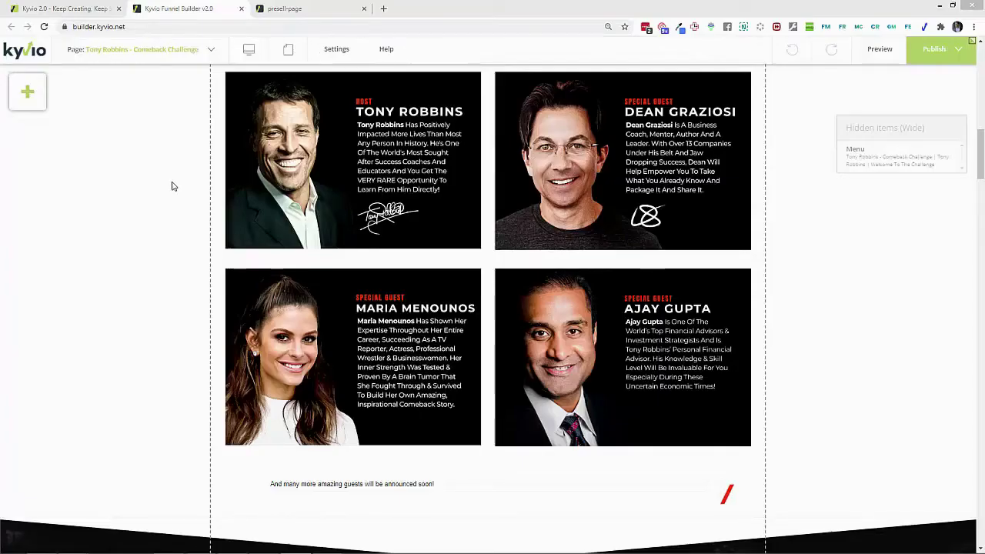
Examine the imported Comeback Challenge page in the funnel builder, from the guest profiles down and back up to the hero section
scroll(236, 234, down, 4)
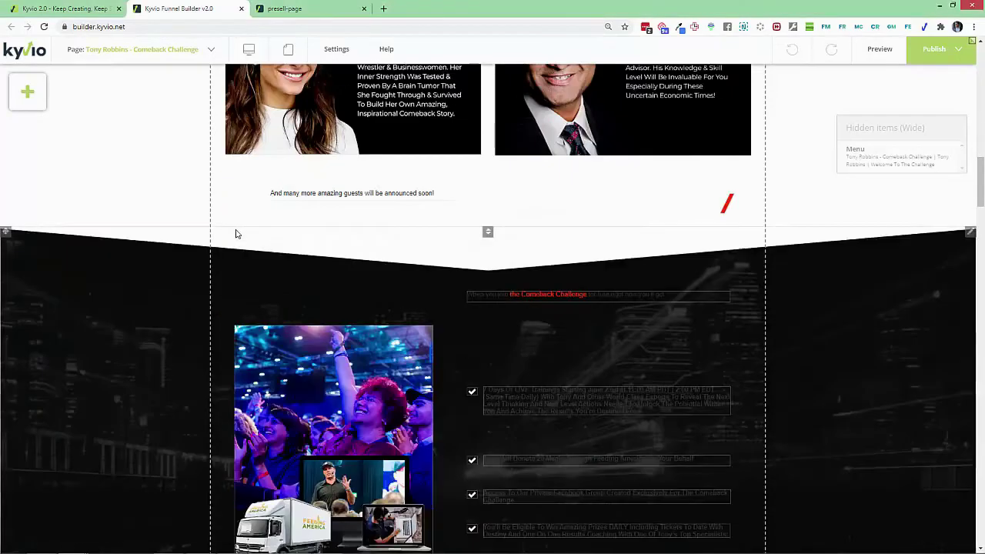
scroll(236, 234, down, 8)
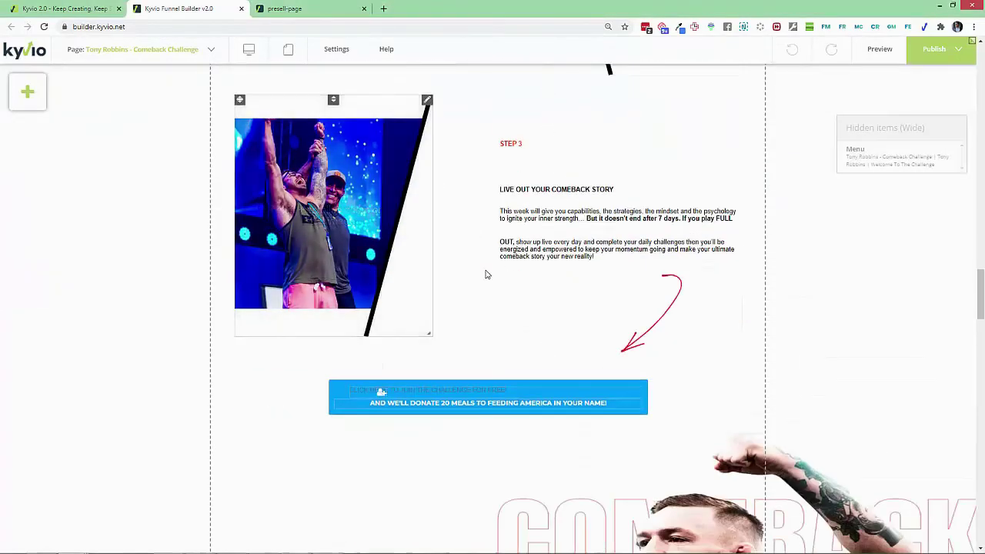
scroll(486, 275, down, 9)
scroll(486, 275, down, 5)
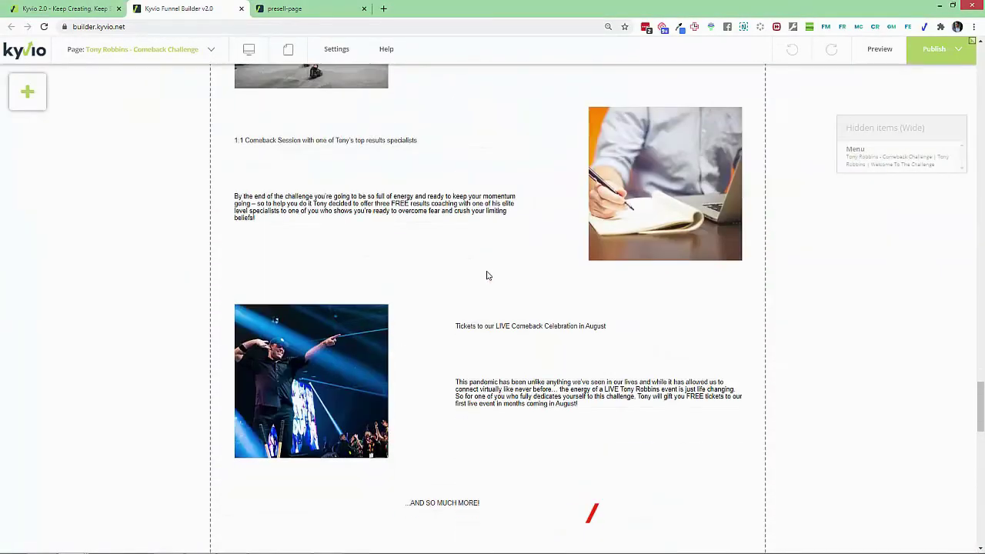
scroll(487, 275, up, 12)
scroll(486, 275, down, 3)
scroll(489, 276, up, 5)
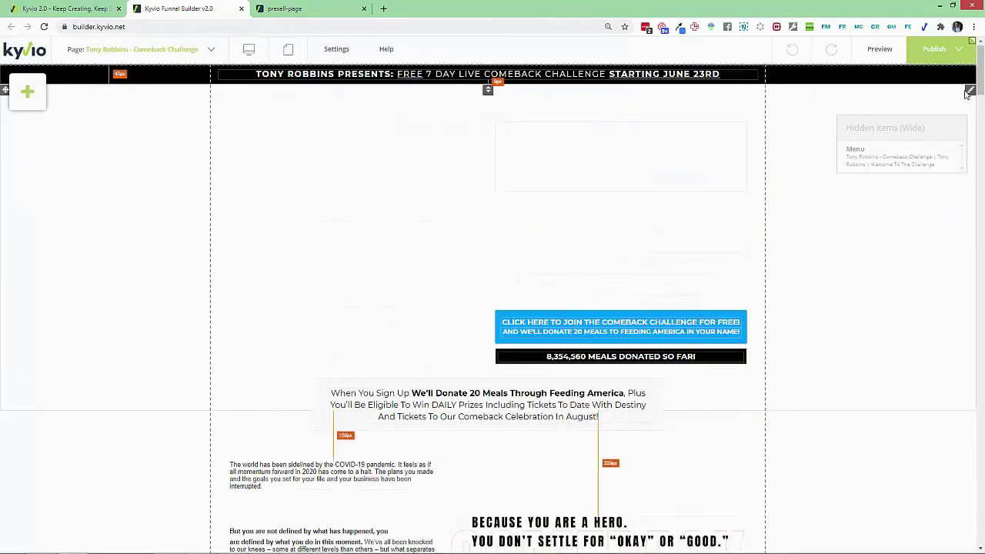
Set the hero section's background colour to black in its properties and apply the change
right_click(889, 98)
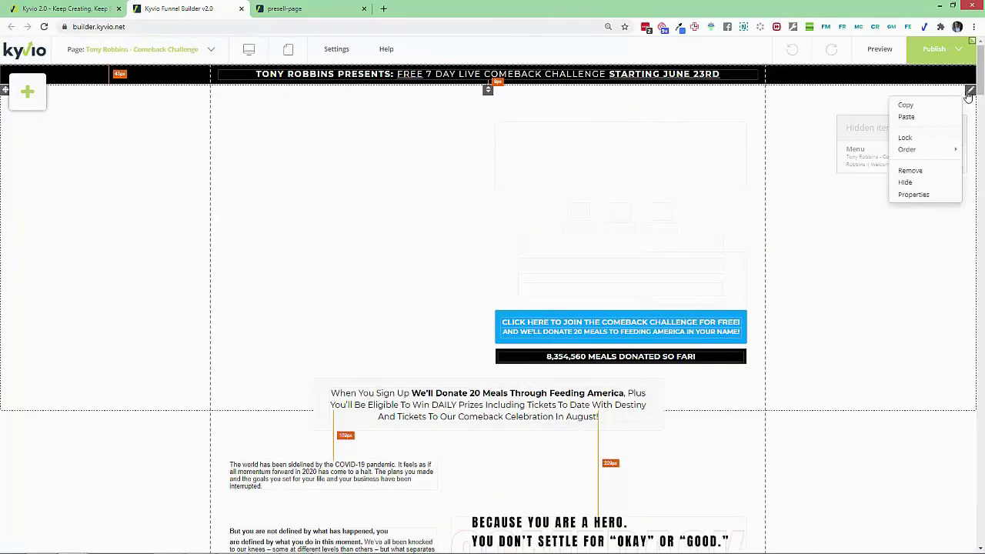
click(928, 197)
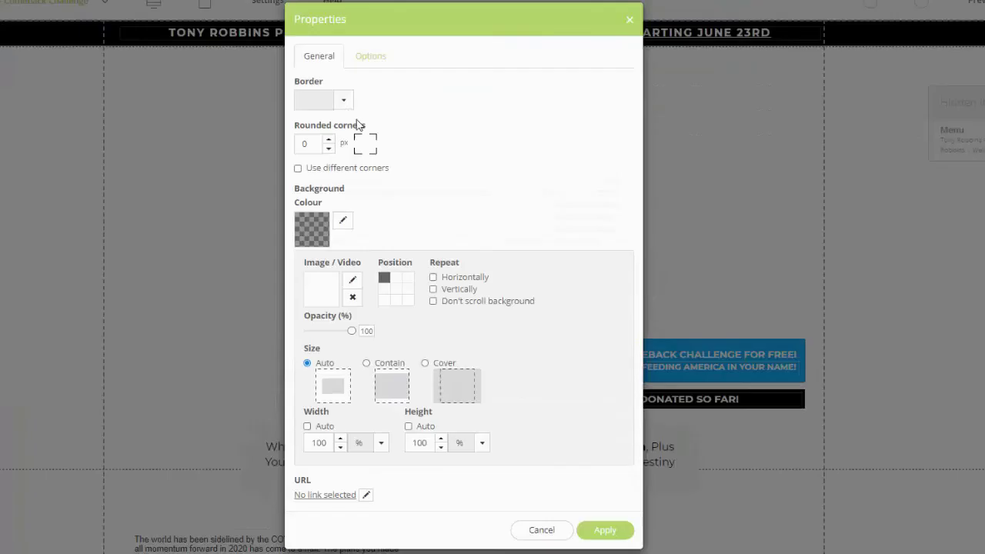
click(312, 230)
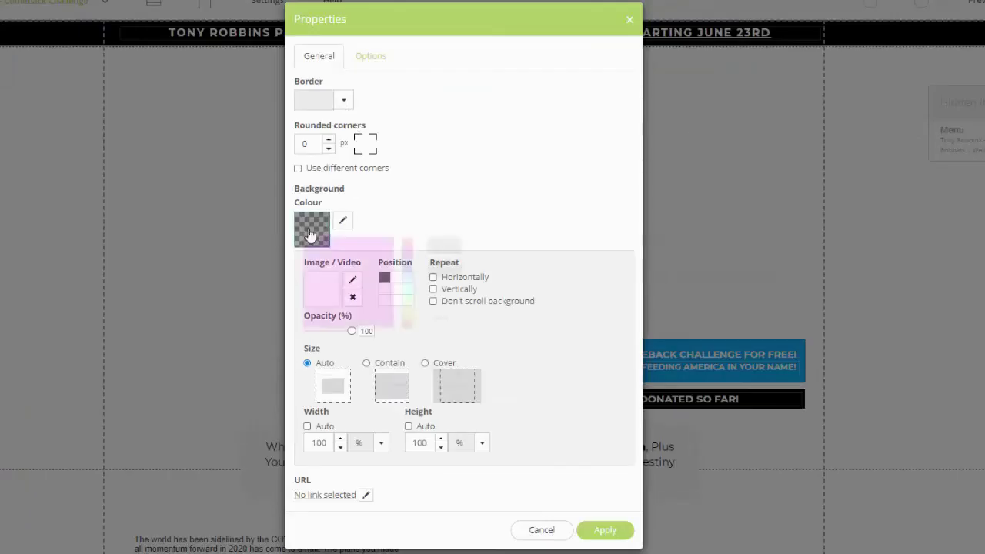
drag(345, 286, 397, 338)
click(446, 370)
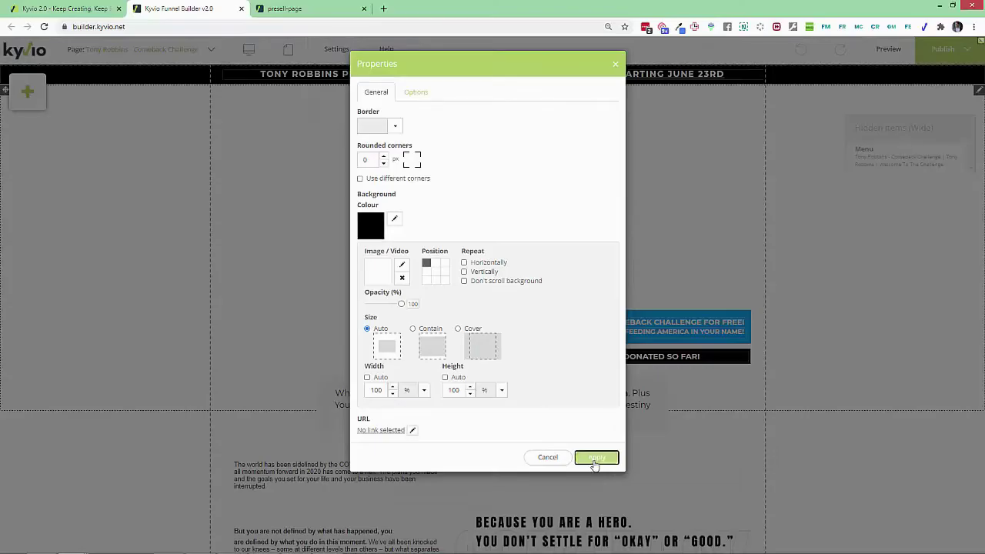
click(605, 529)
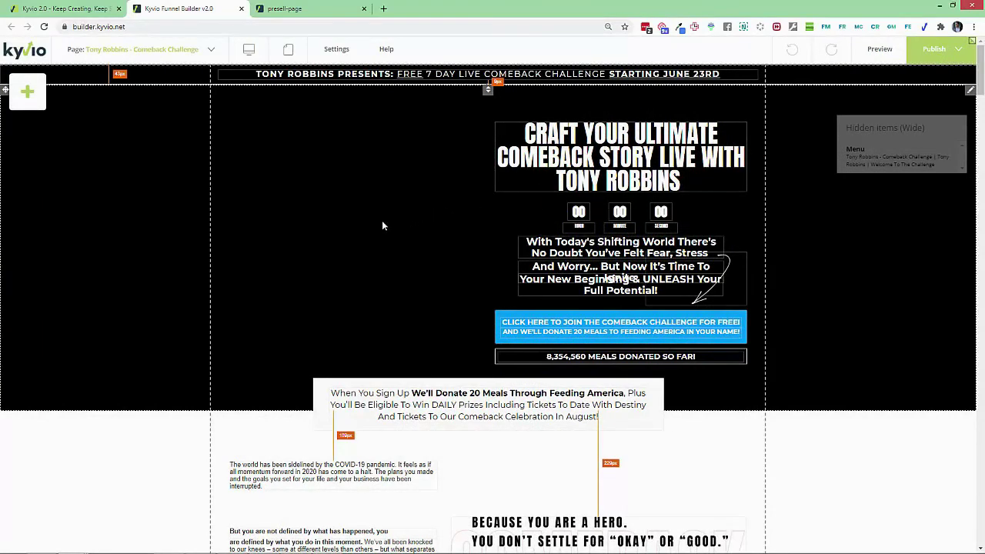
Apply the Normal text style to the paragraph starting "are defined by what you do in this moment"
scroll(401, 346, down, 4)
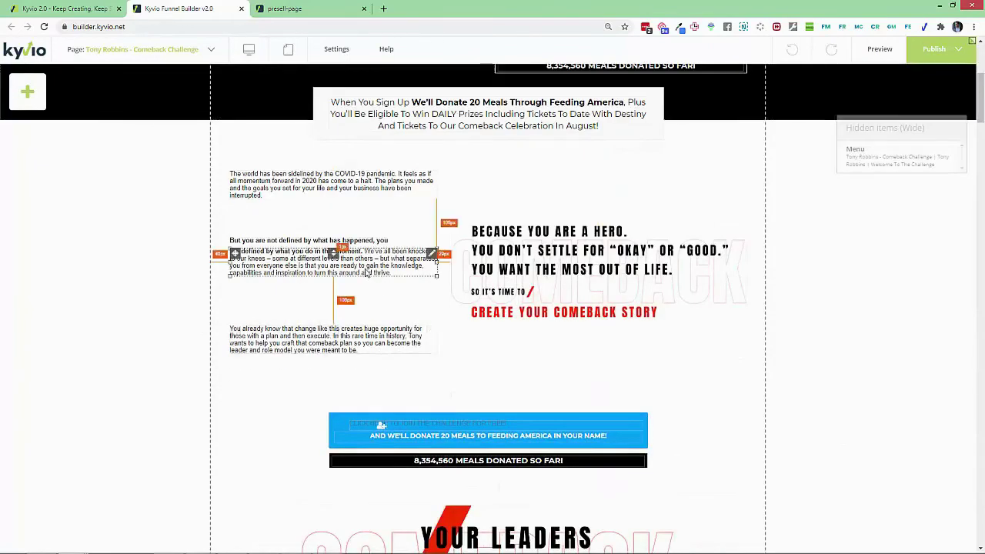
click(400, 261)
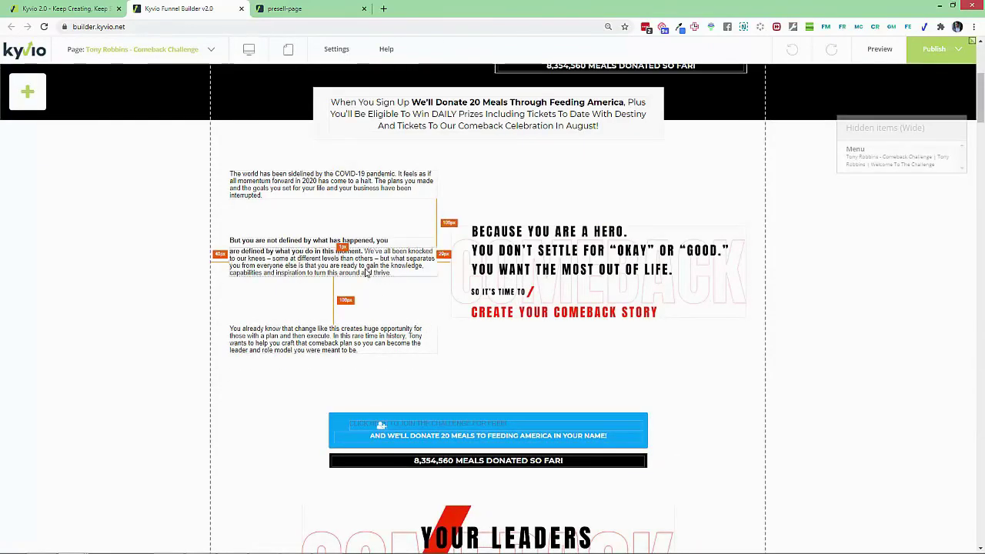
triple_click(289, 254)
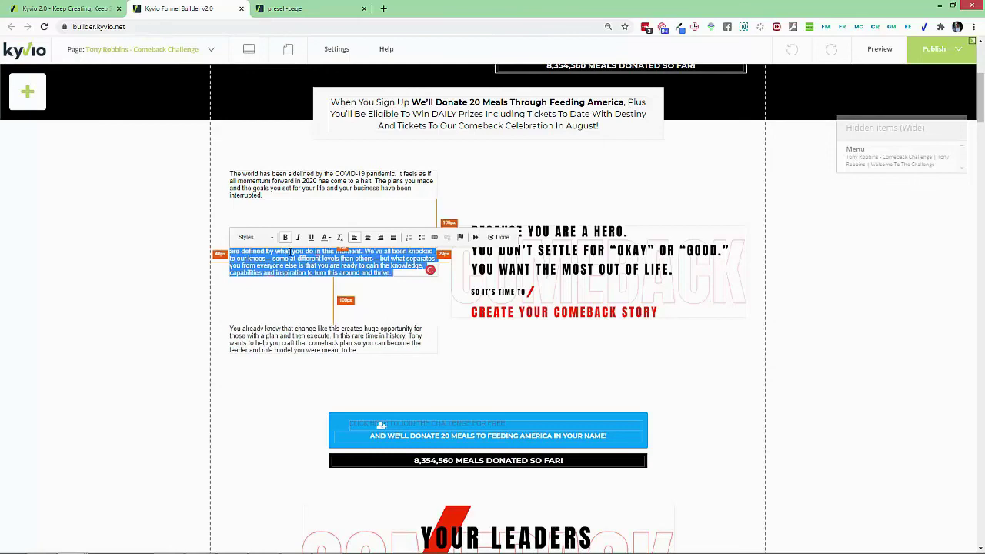
click(269, 238)
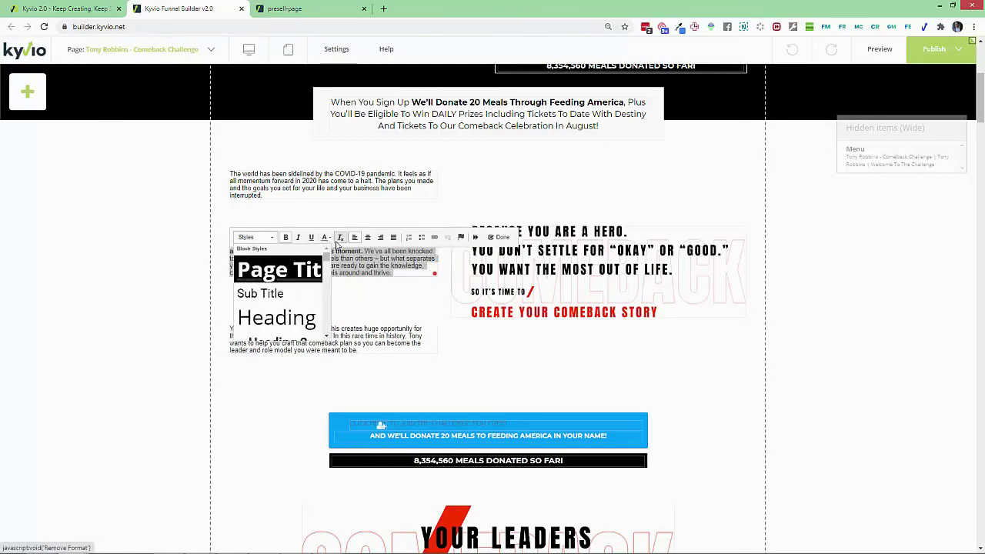
scroll(327, 300, down, 2)
click(322, 299)
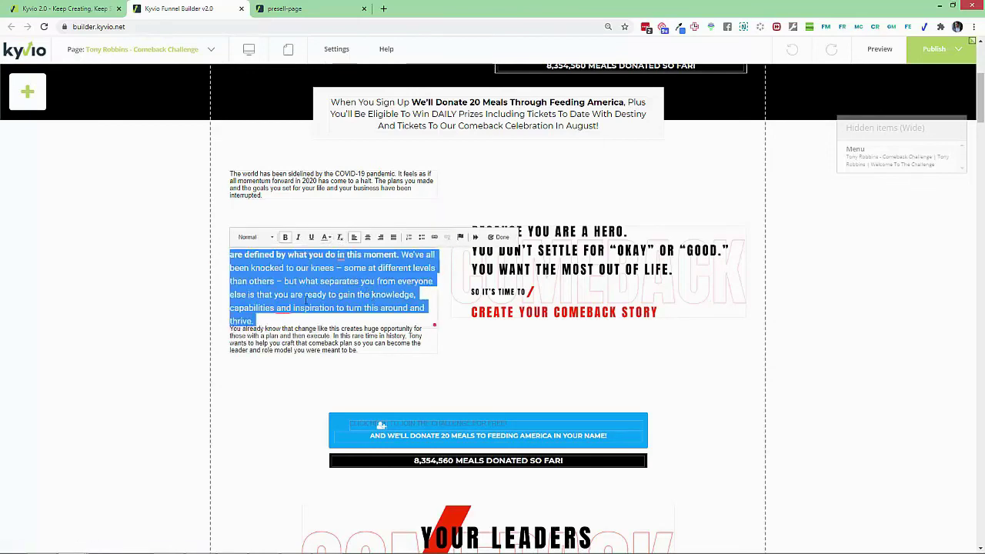
click(209, 297)
Widen the "are defined by what you do" paragraph's text box slightly, and return to the funnel's page list in Smart Funnels
click(309, 286)
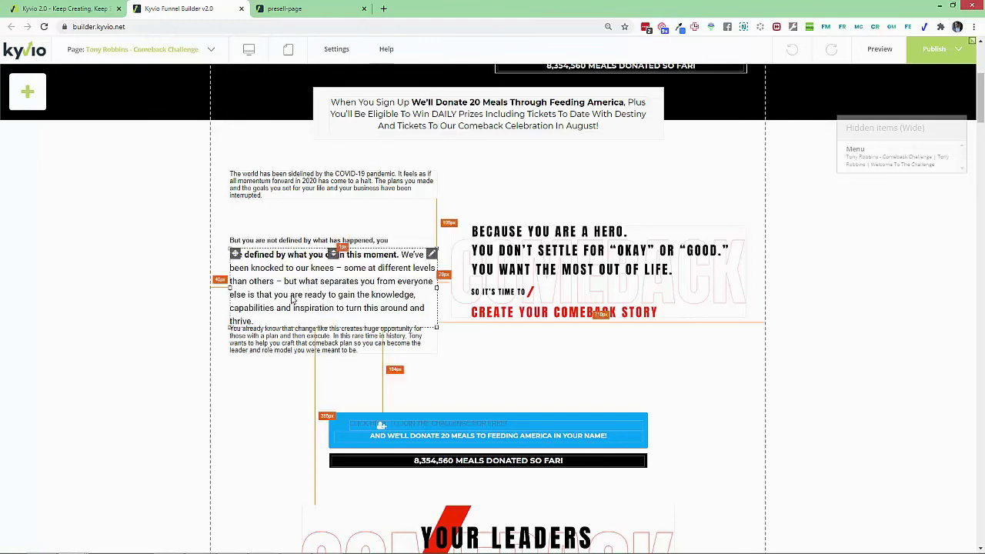
drag(440, 288, 448, 289)
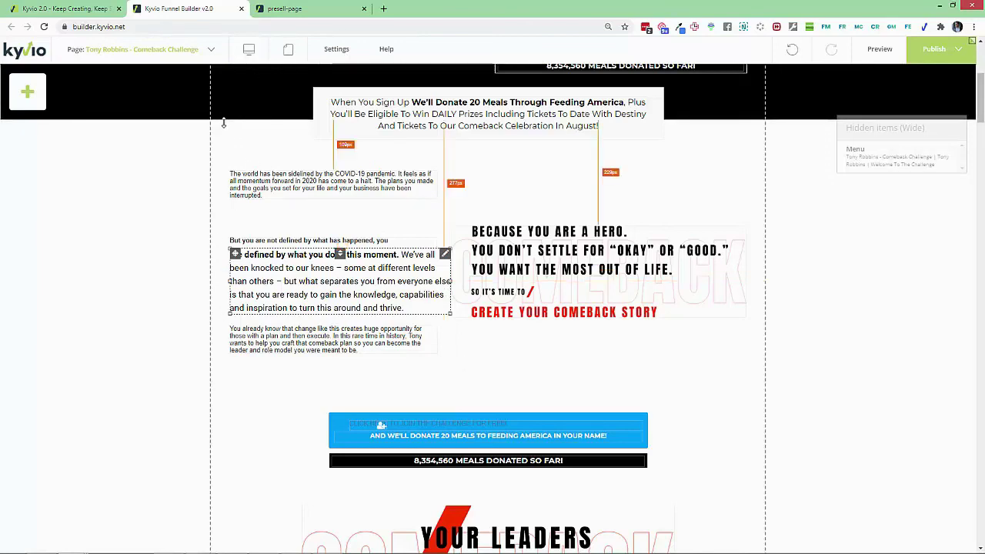
click(70, 9)
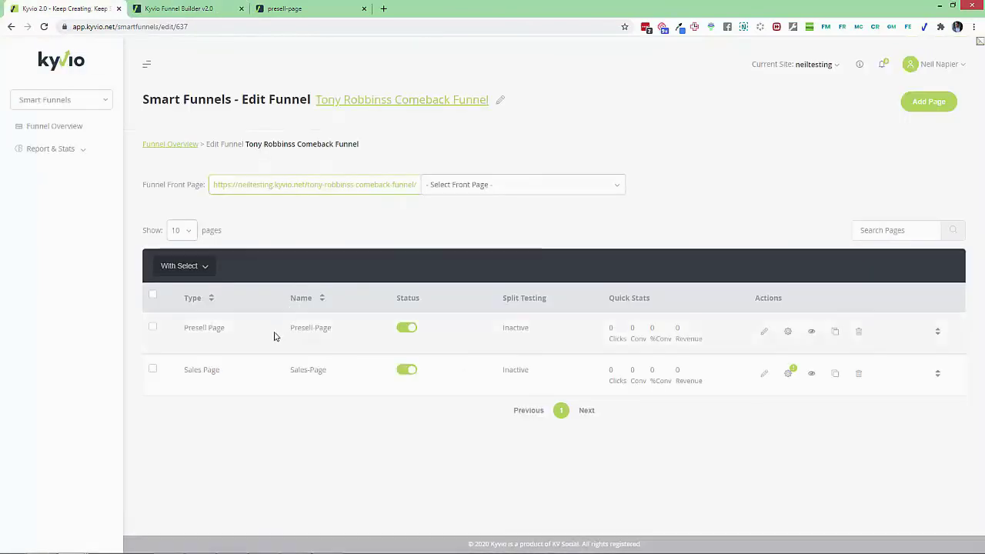